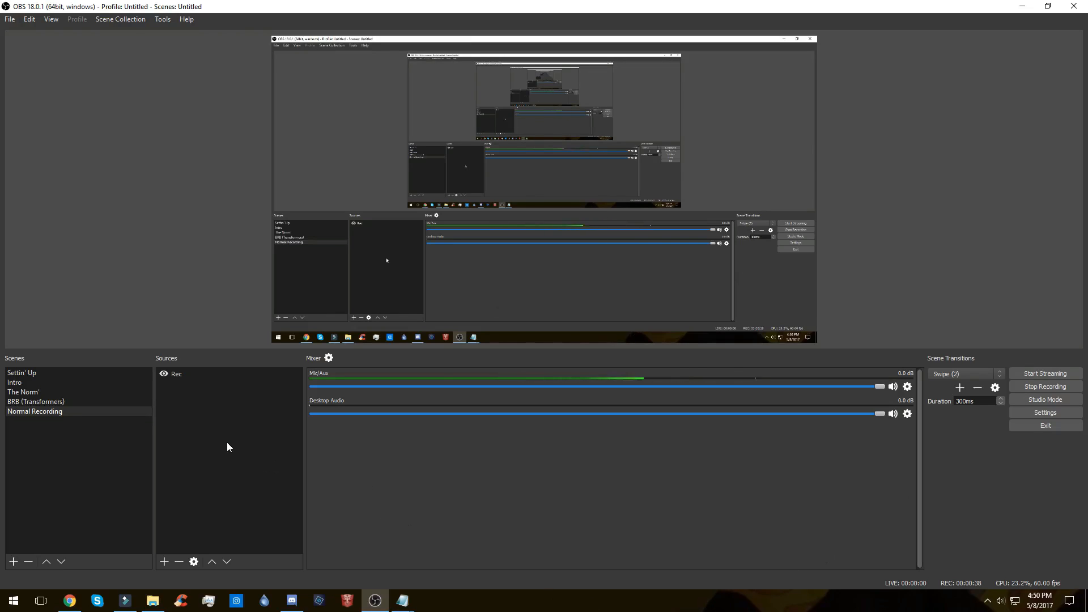
# Step: Add a new BrowserSource named "pizza" to the Normal Recording scene
pyautogui.click(167, 563)
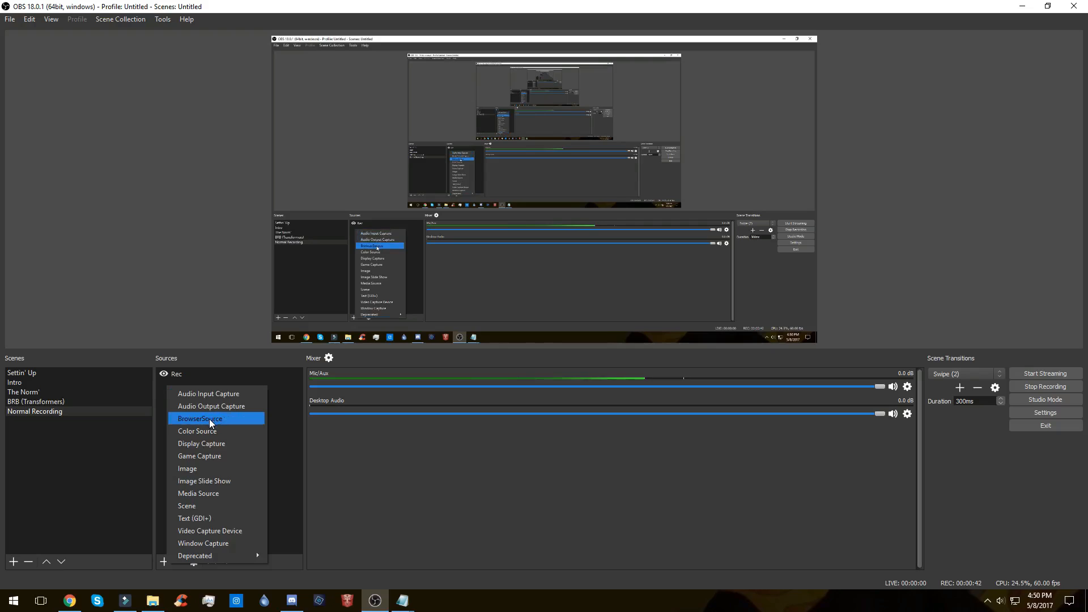
pyautogui.click(209, 419)
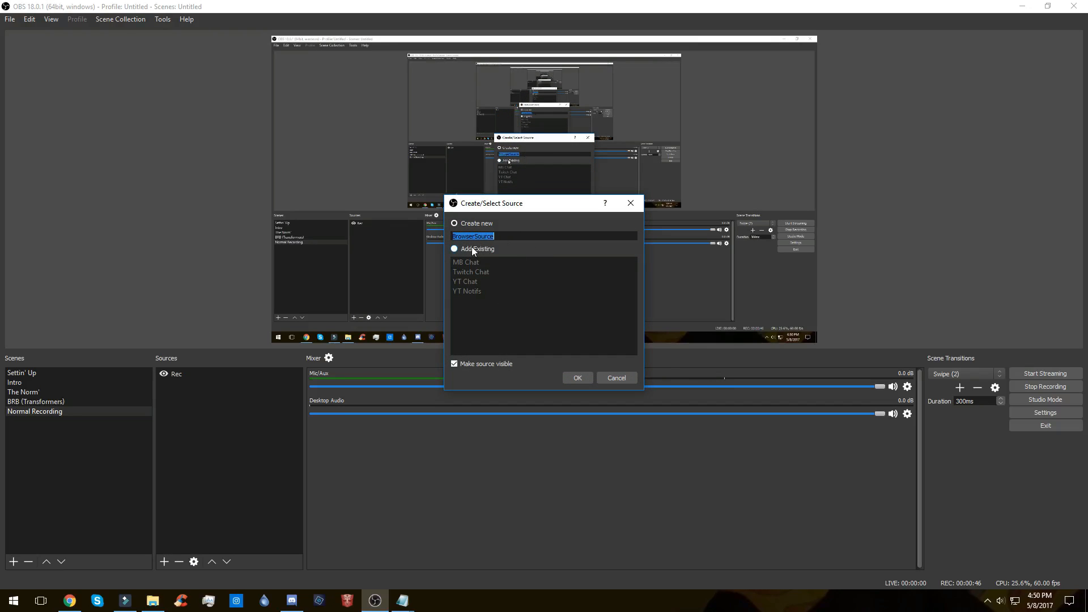
pyautogui.write('pizza')
pyautogui.press('Return')
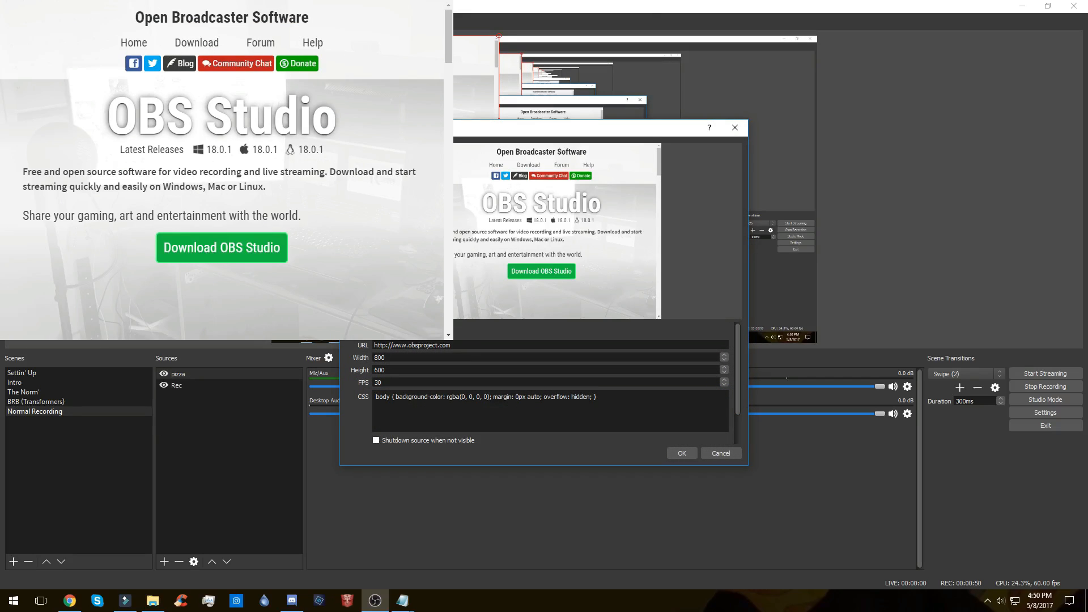
# Step: Scale down the pizza browser source and place it in the upper-right corner of the preview canvas
pyautogui.moveTo(283, 42); pyautogui.dragTo(453, 244)
pyautogui.moveTo(454, 191); pyautogui.dragTo(732, 127)
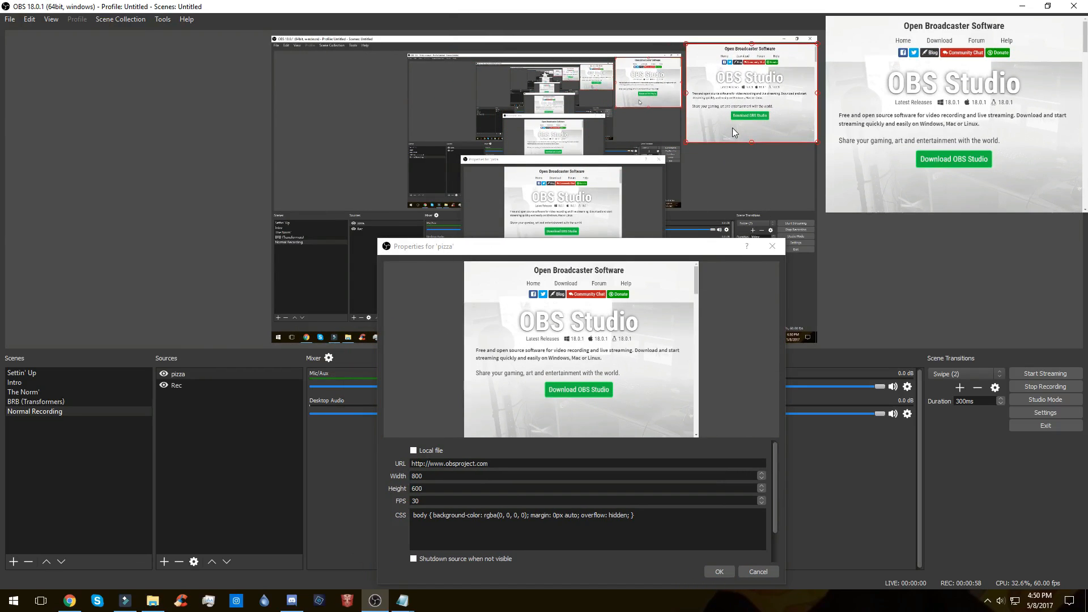
pyautogui.click(595, 250)
pyautogui.moveTo(595, 250); pyautogui.dragTo(251, 234)
pyautogui.moveTo(202, 445); pyautogui.dragTo(39, 436)
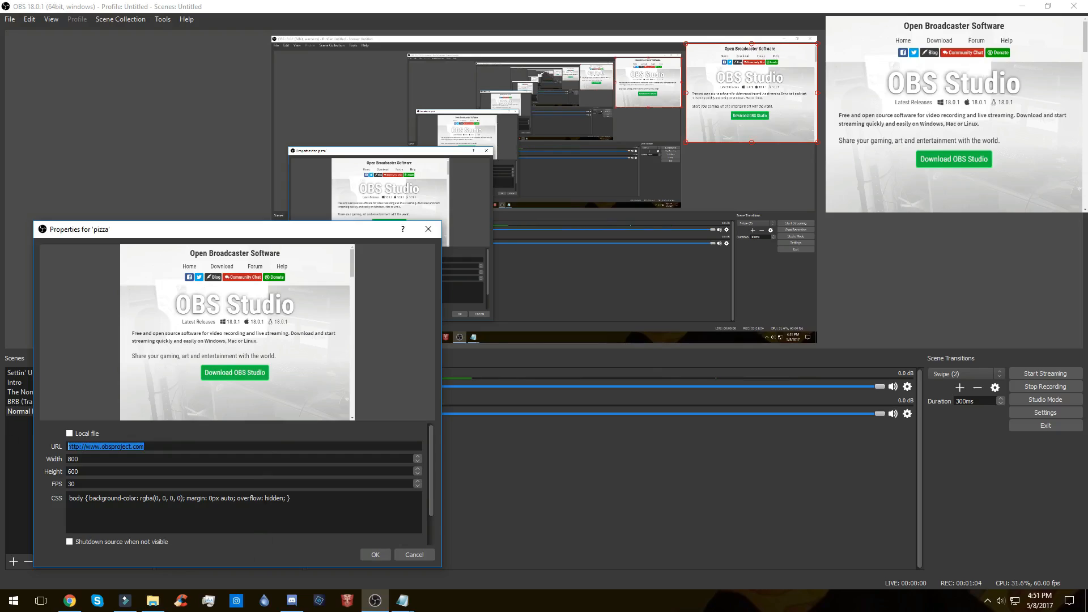
pyautogui.hotkey('alt', 'Tab')
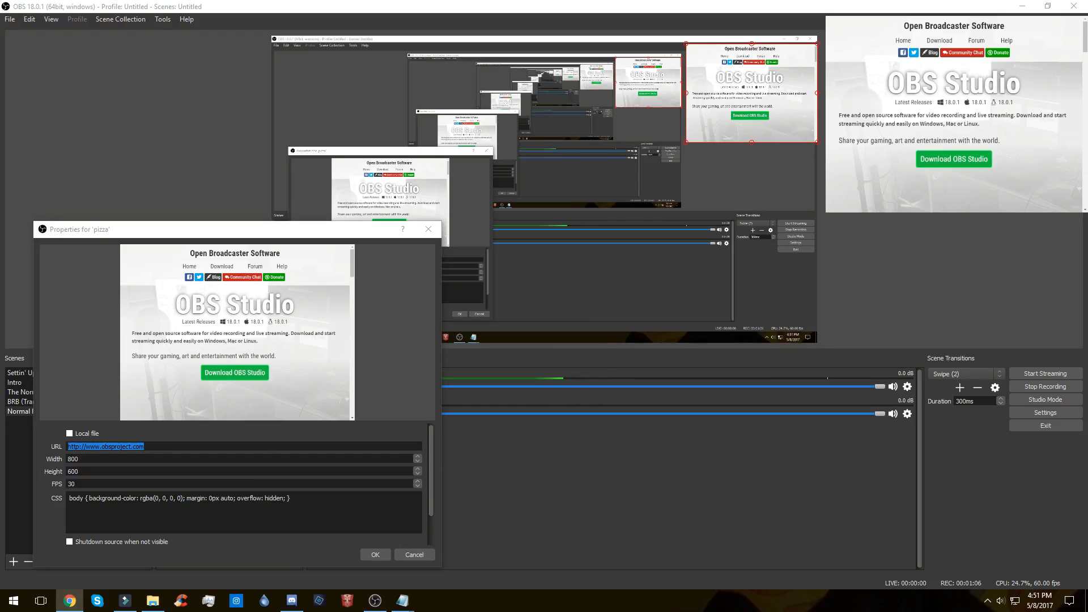
pyautogui.hotkey('alt', 'Tab')
pyautogui.write('https://www.mobcrush.com/itsTGB')
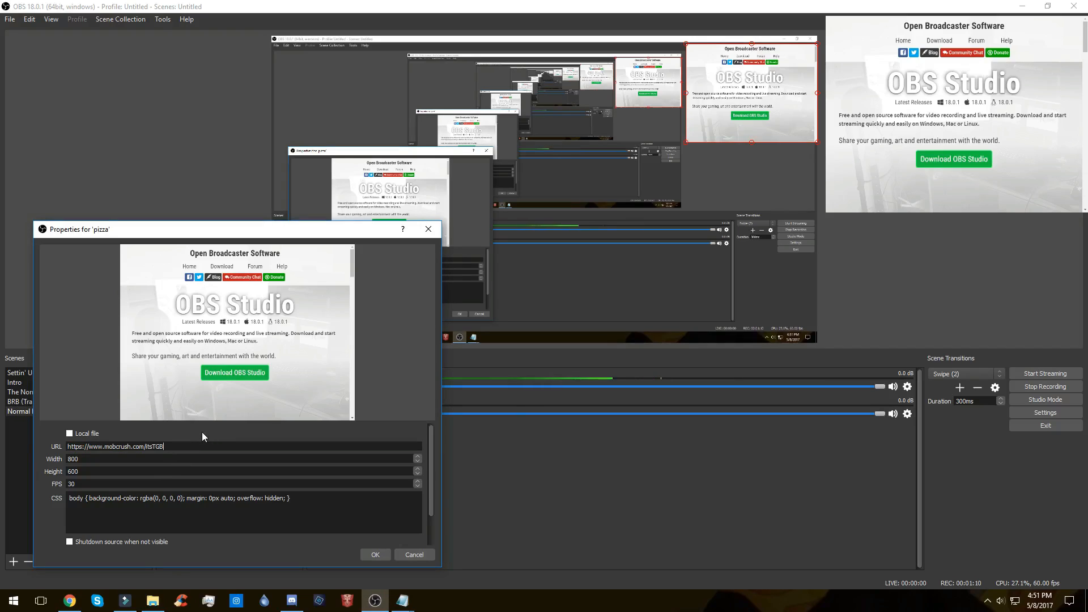
pyautogui.hotkey('alt', 'Tab')
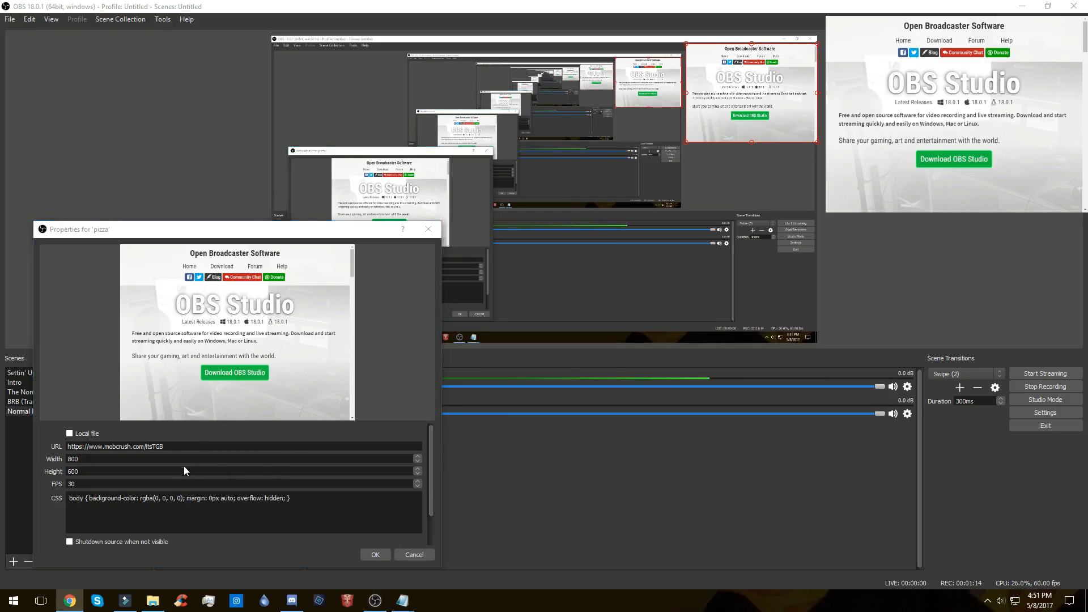
# Step: Set the pizza source's width and height to 1000 and its FPS to 60
pyautogui.moveTo(86, 459); pyautogui.dragTo(50, 460)
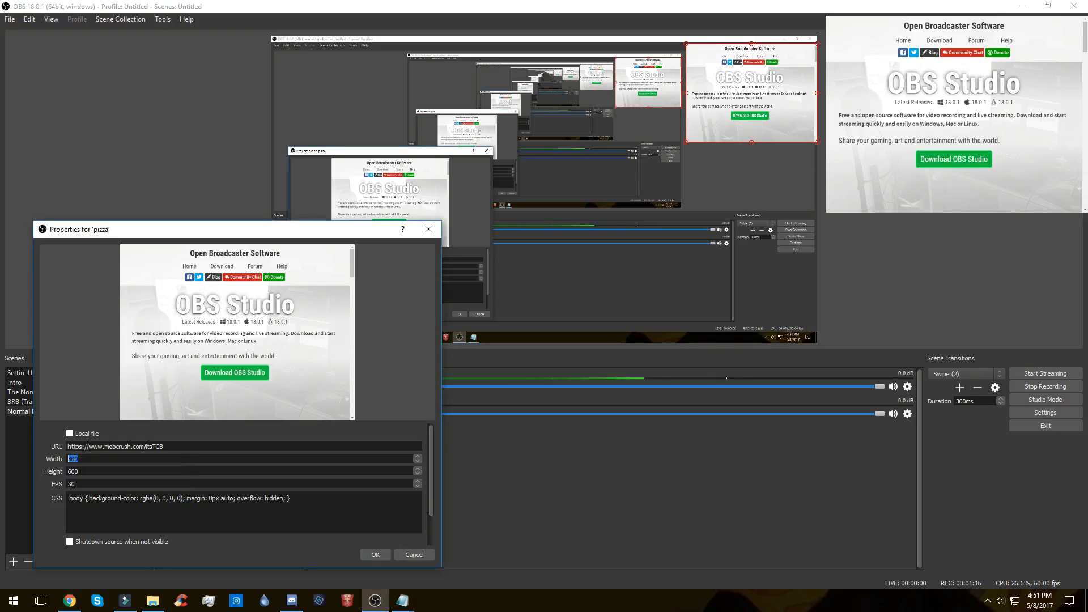
pyautogui.write('10001000')
pyautogui.click(689, 97)
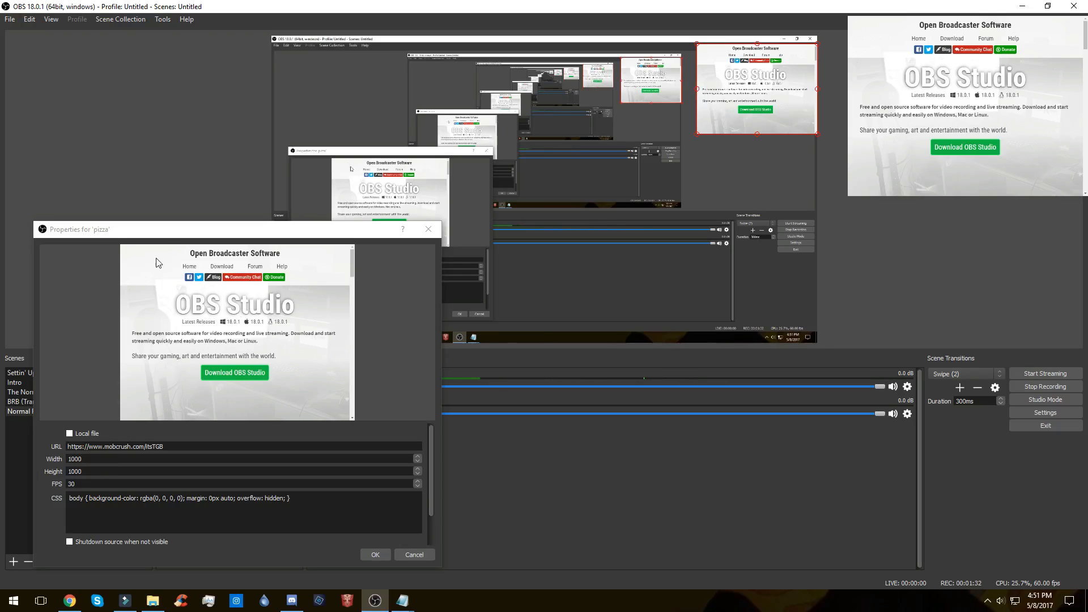
pyautogui.moveTo(170, 235); pyautogui.dragTo(386, 192)
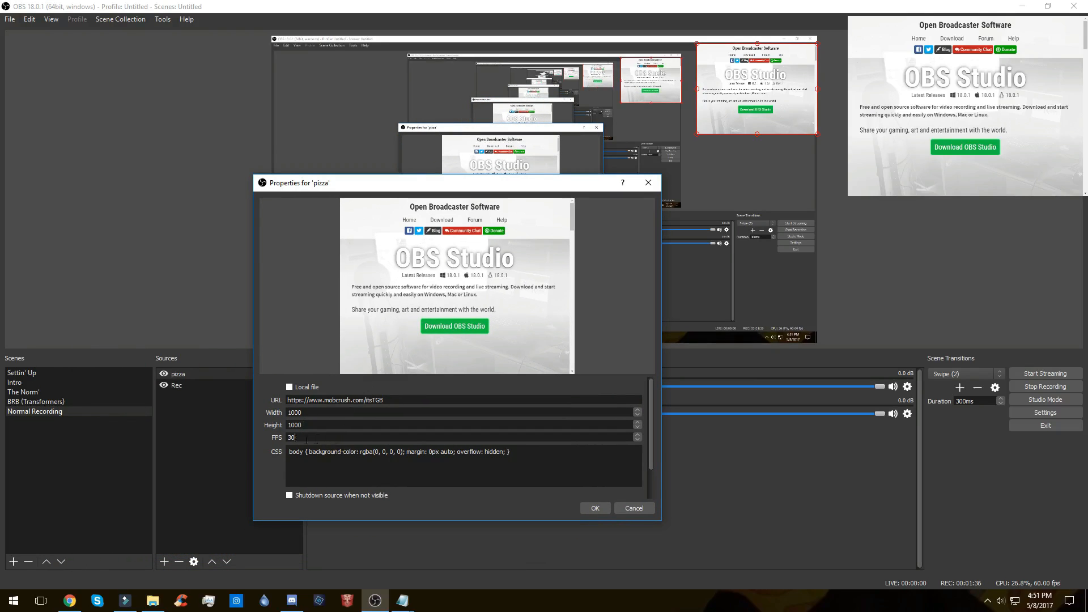
pyautogui.write('60')
# Step: Replace the pizza source's CSS with the full Mobcrush Chat Overlay Code from Notepad and accept the properties
pyautogui.moveTo(527, 462); pyautogui.dragTo(286, 453)
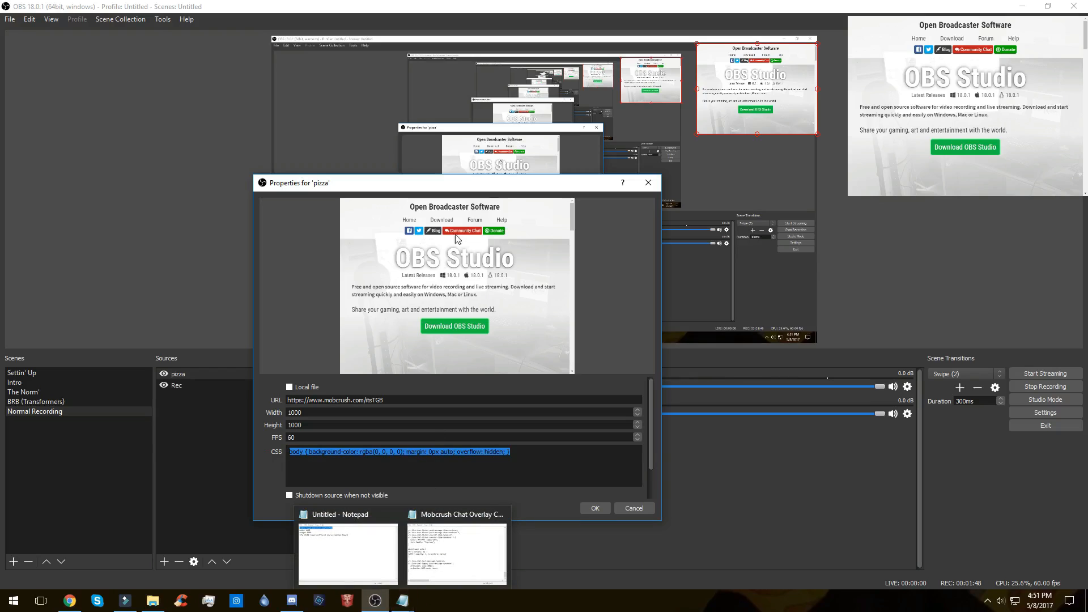
pyautogui.moveTo(478, 189); pyautogui.dragTo(298, 232)
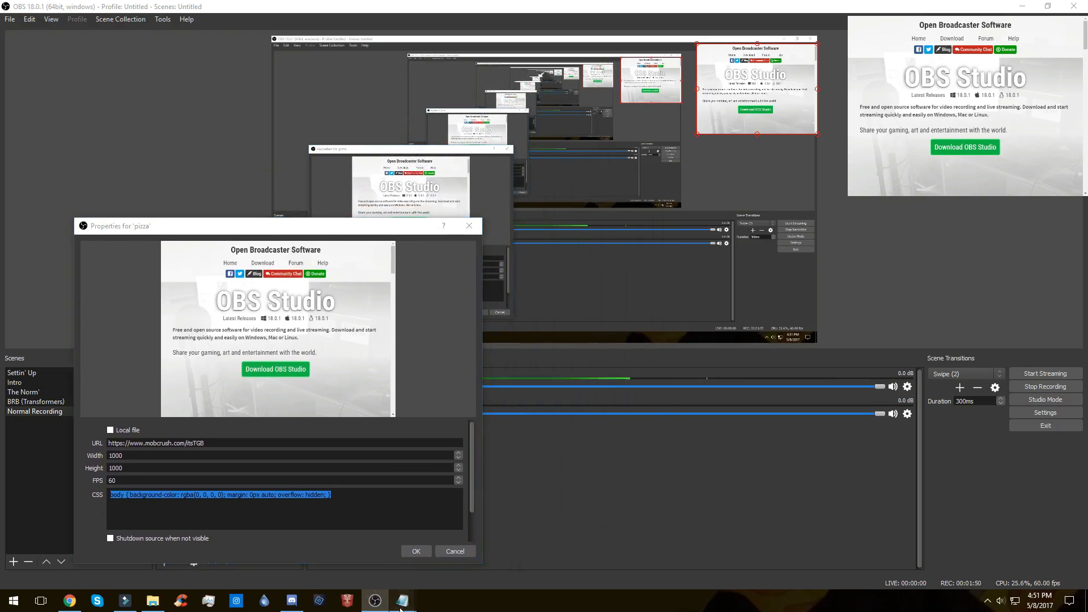
pyautogui.click(403, 601)
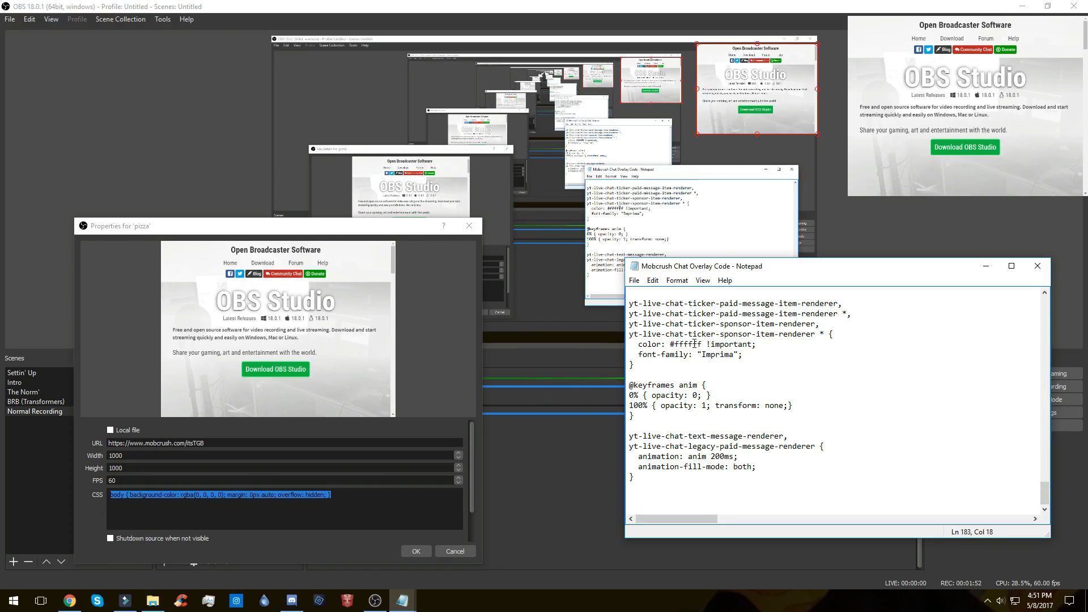
pyautogui.hotkey('ctrl', 'a')
pyautogui.click(824, 365)
pyautogui.click(344, 510)
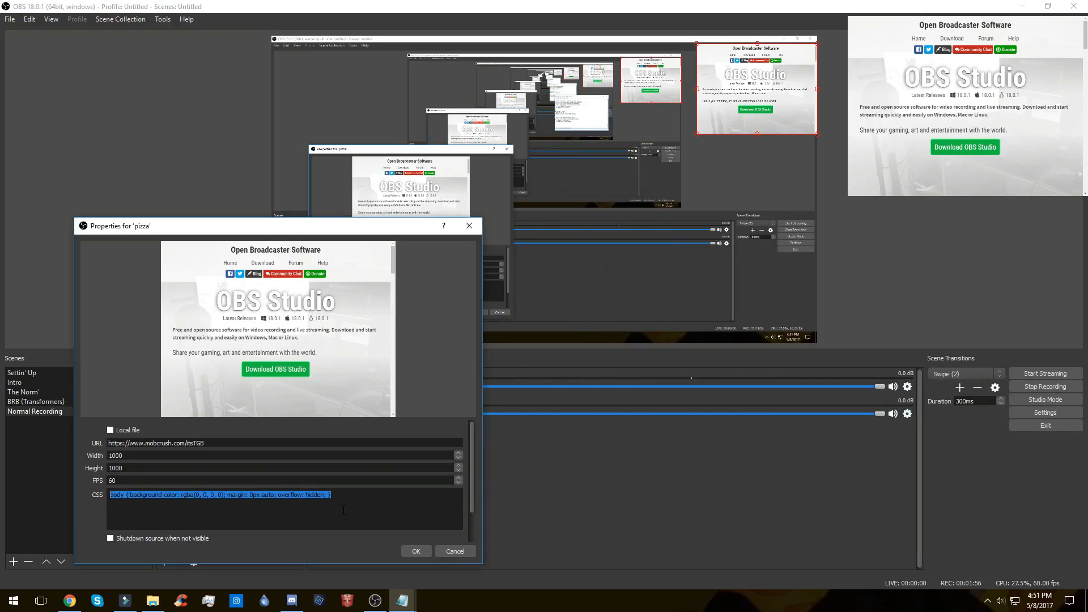
pyautogui.hotkey('ctrl', 'v')
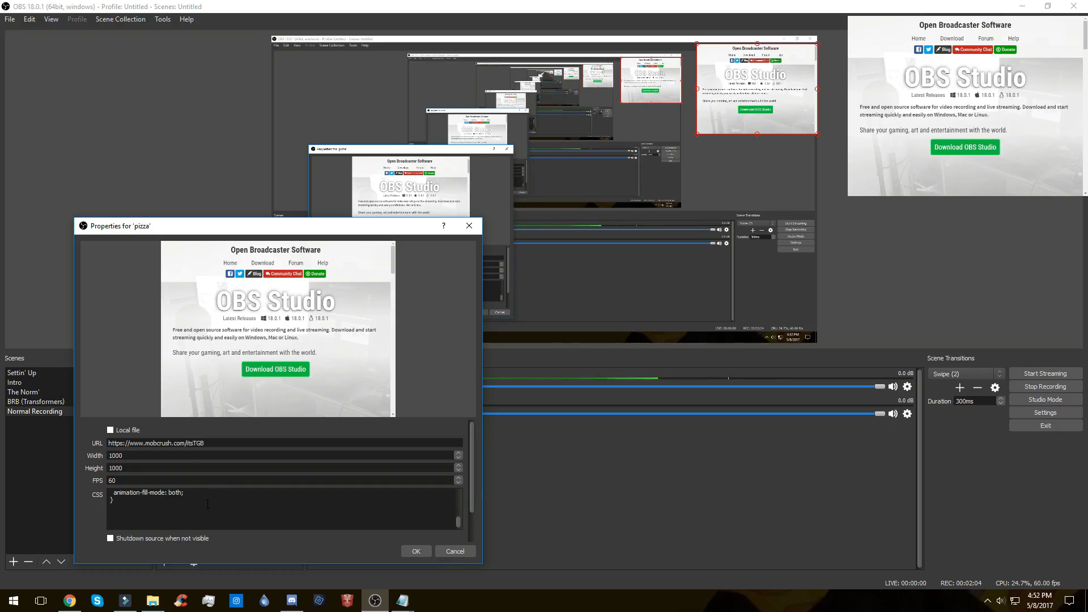
pyautogui.scroll(1, 221, 507)
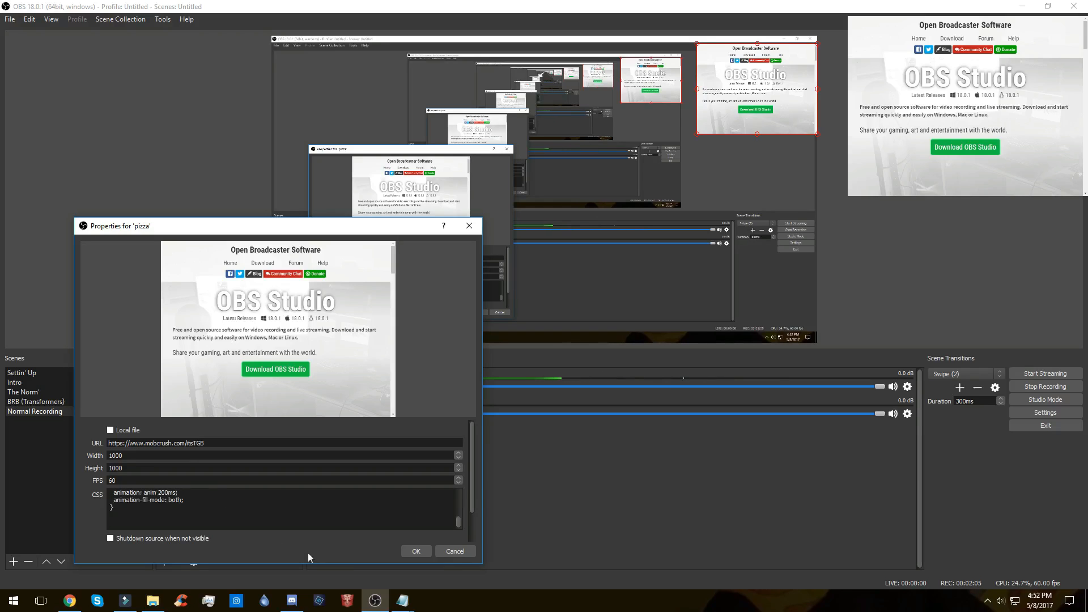
pyautogui.click(416, 552)
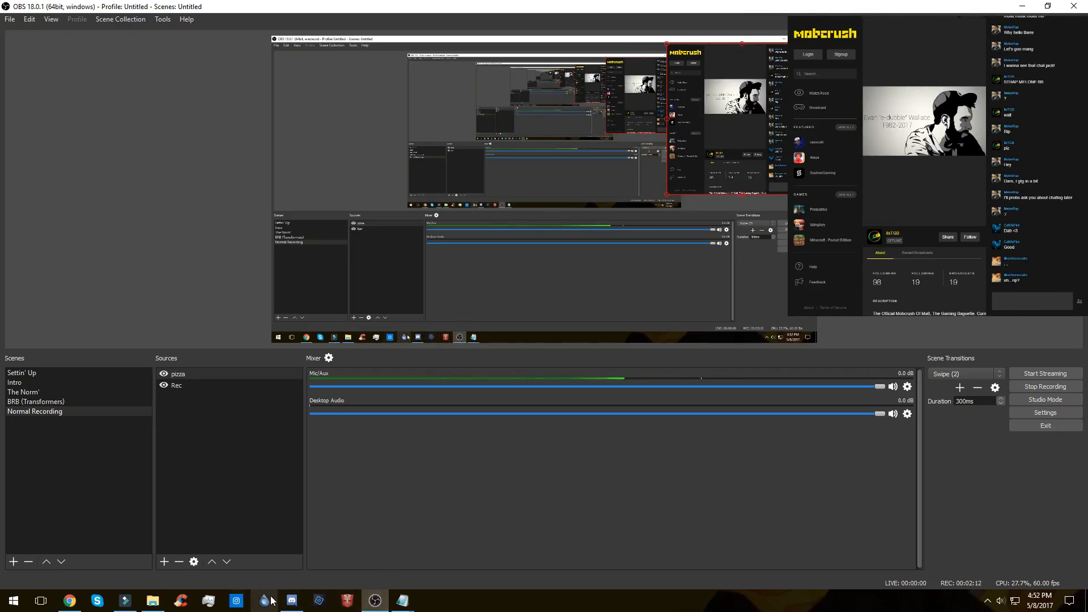
# Step: Add a Color Key effect filter with its default name to the pizza source
pyautogui.click(163, 562)
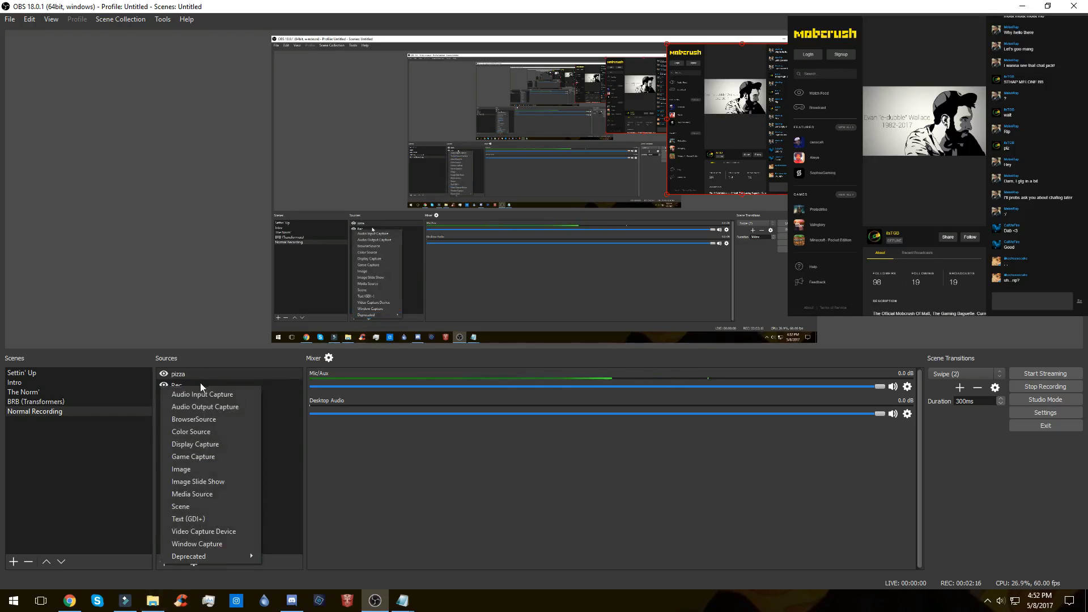
pyautogui.rightClick(186, 375)
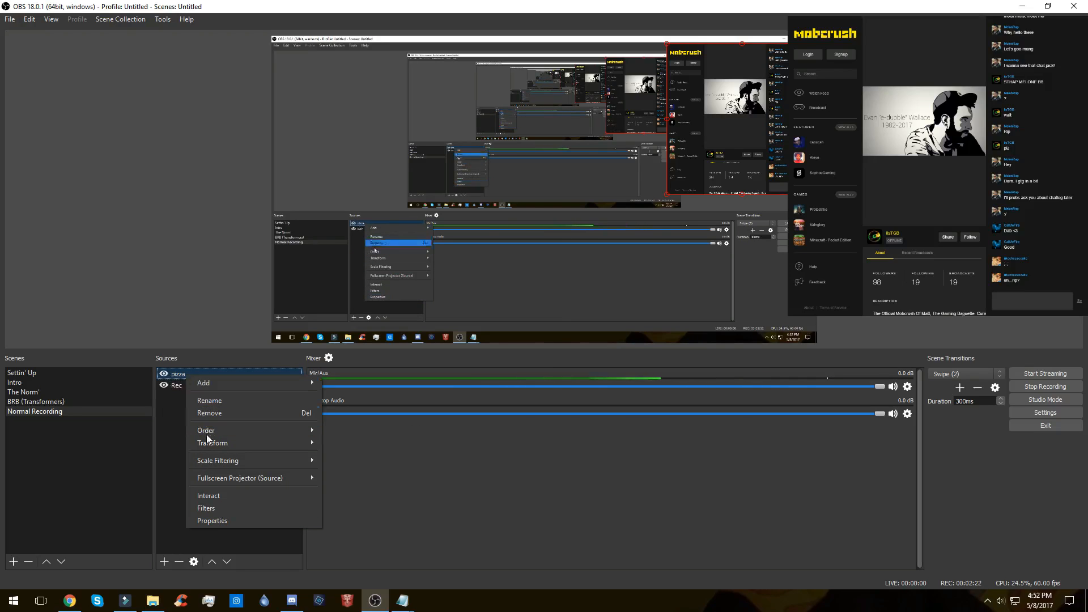
pyautogui.click(219, 508)
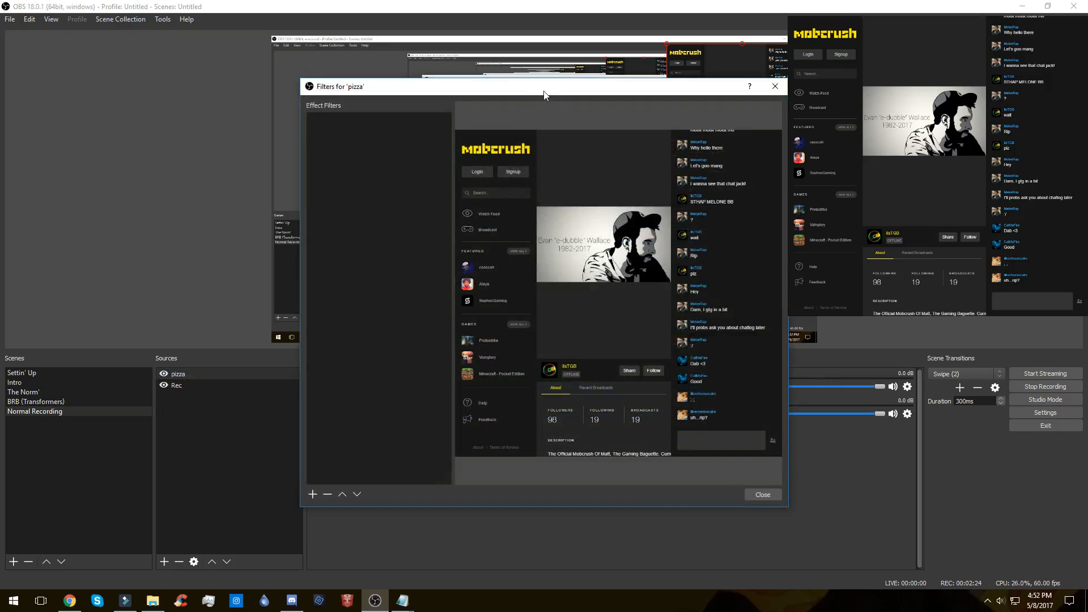
pyautogui.moveTo(543, 95); pyautogui.dragTo(284, 106)
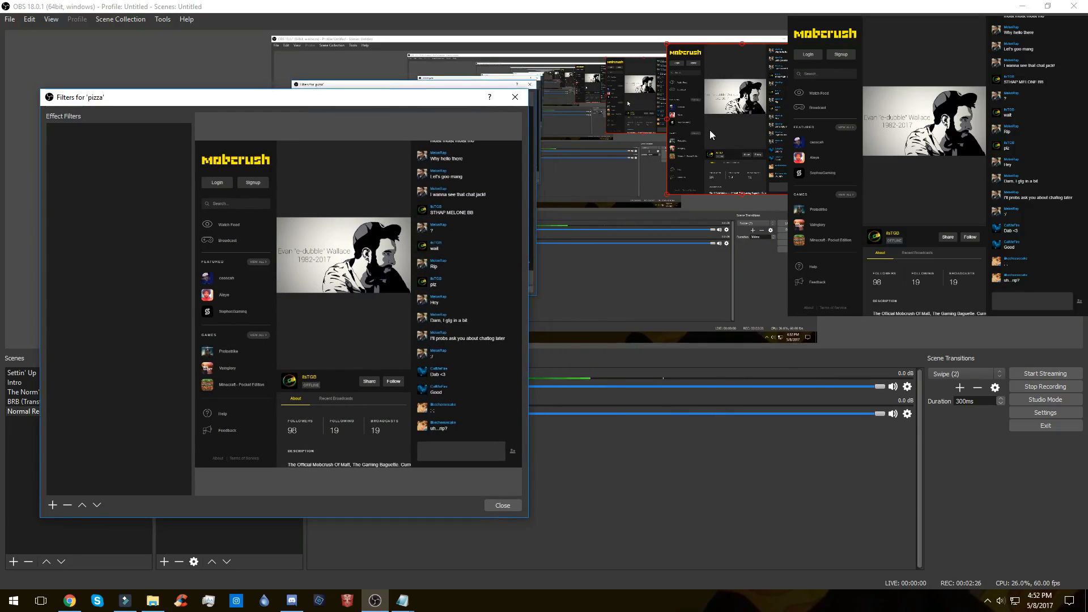
pyautogui.moveTo(382, 102); pyautogui.dragTo(382, 94)
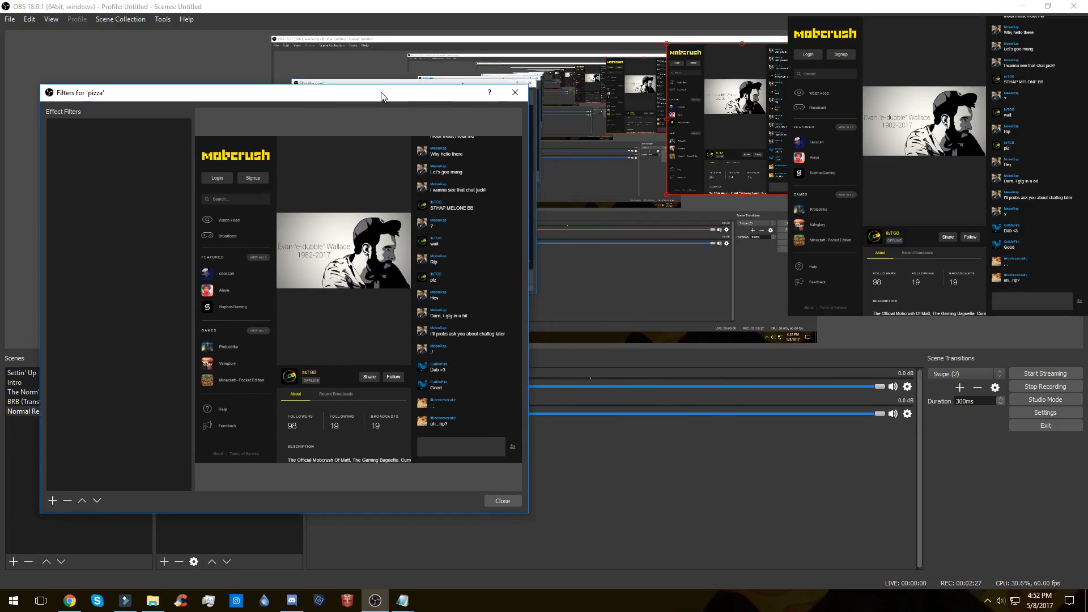
pyautogui.click(52, 502)
pyautogui.click(85, 457)
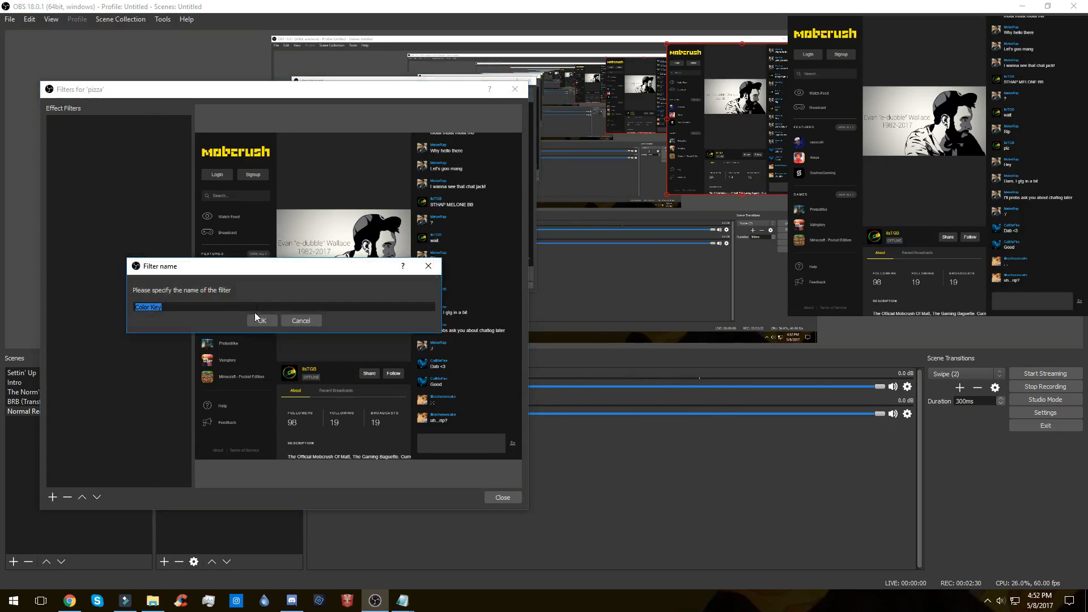
pyautogui.click(261, 320)
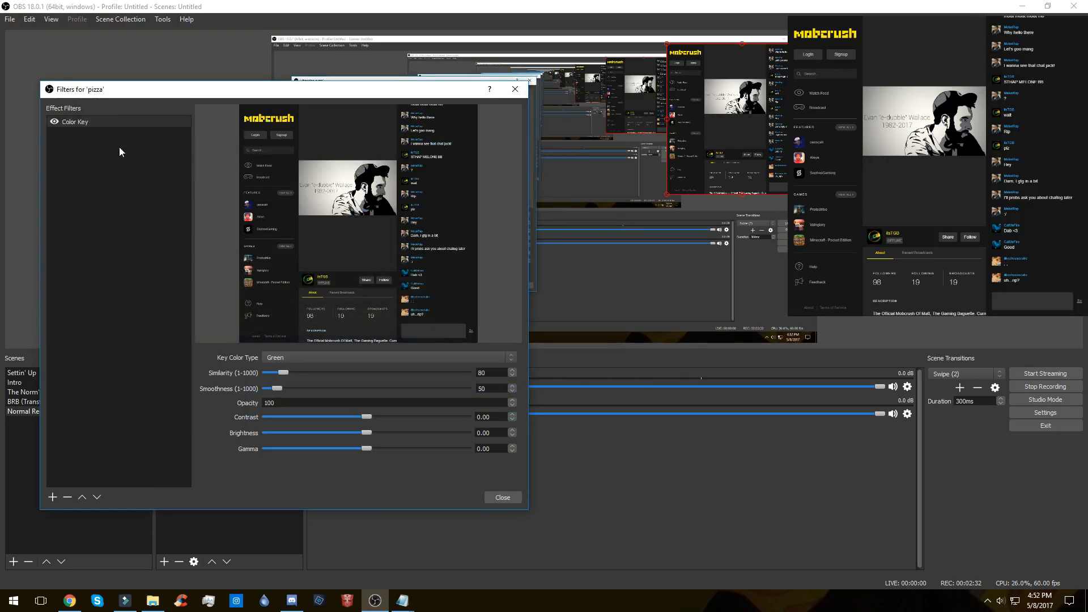
# Step: Set the Color Key filter's similarity and smoothness to 1
pyautogui.moveTo(283, 372); pyautogui.dragTo(259, 389)
pyautogui.click(497, 390)
pyautogui.click(491, 372)
# Step: Switch the key color type to Custom Color and sample the chat's dark background, #161616, as the key color
pyautogui.click(369, 354)
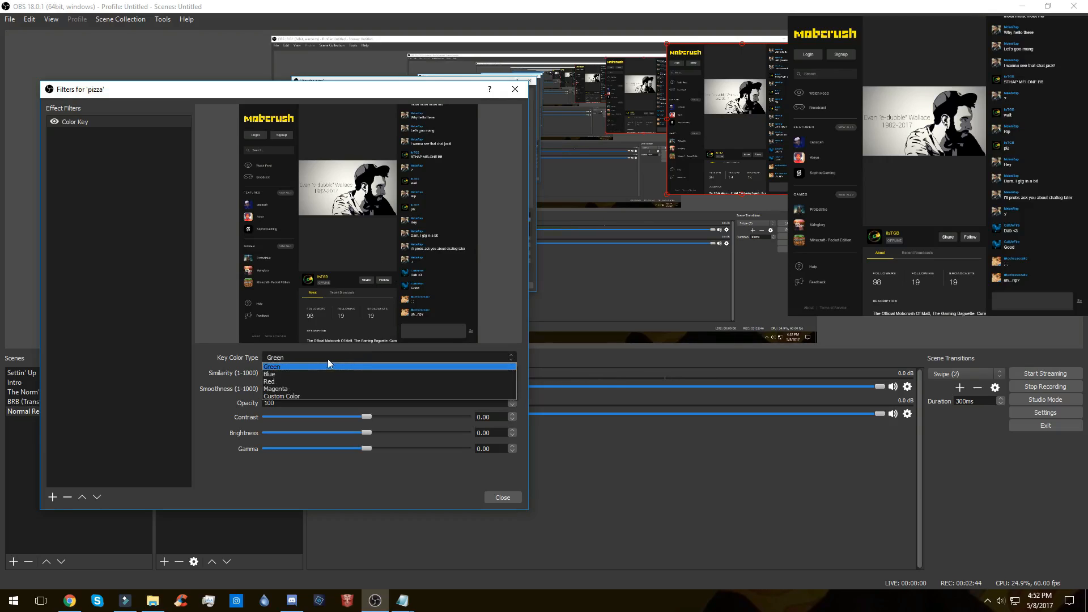
pyautogui.click(283, 395)
pyautogui.click(454, 374)
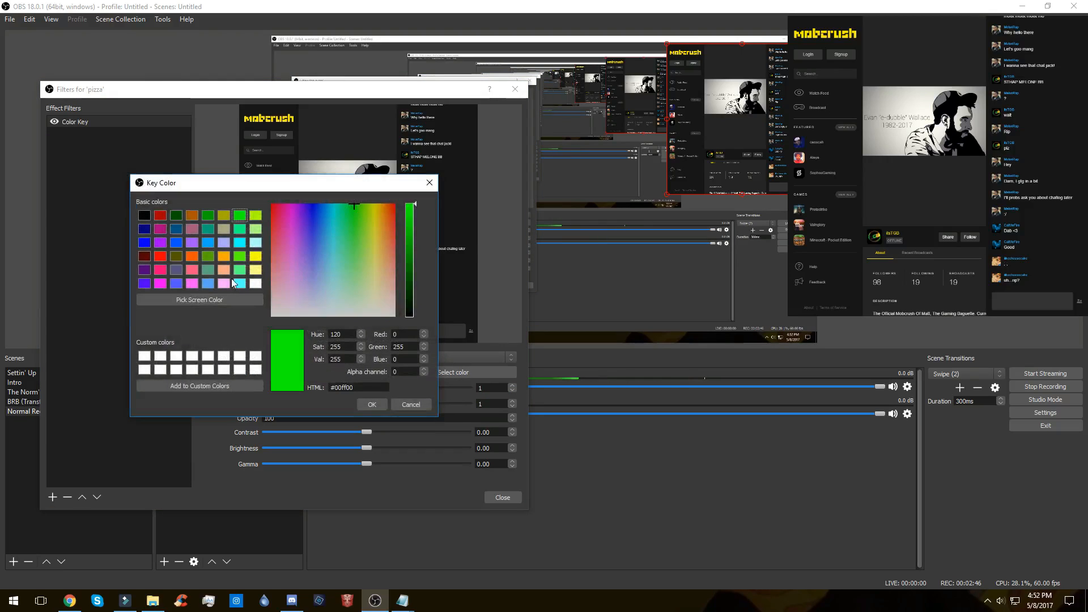
pyautogui.click(227, 296)
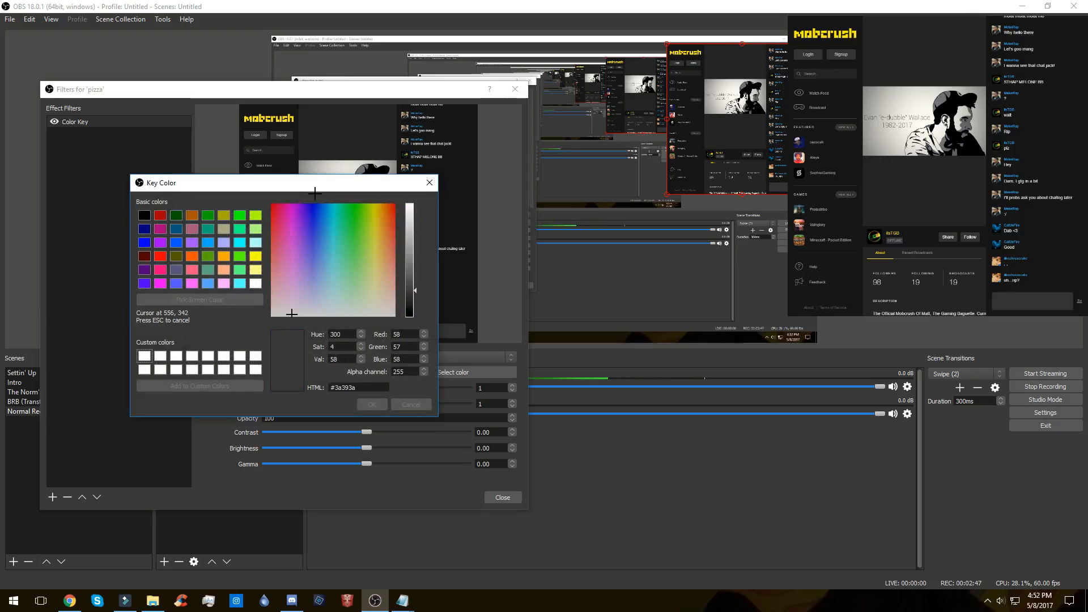
pyautogui.click(451, 174)
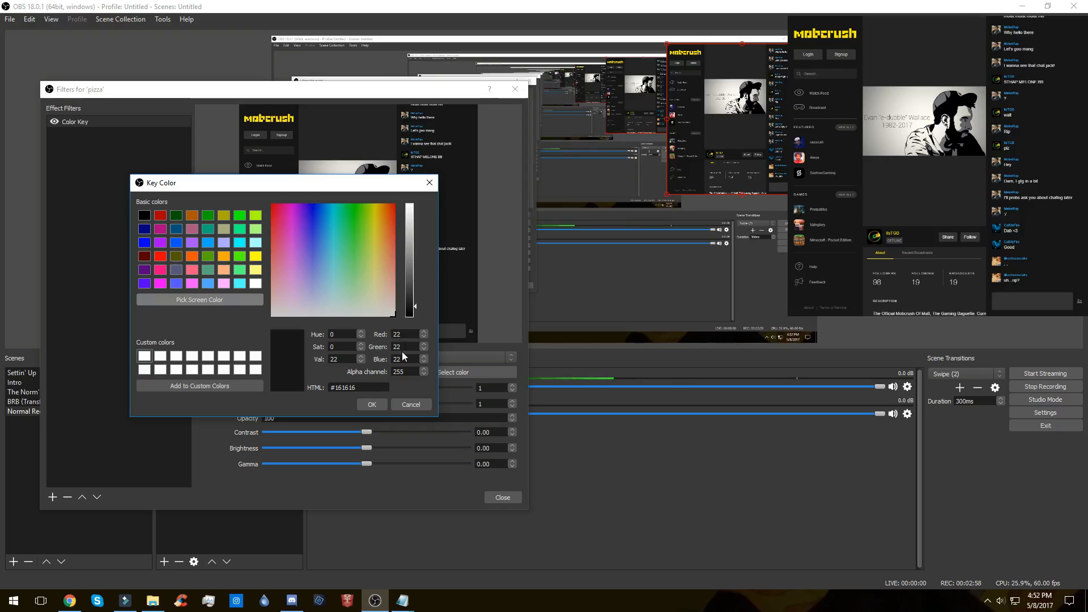
pyautogui.click(367, 403)
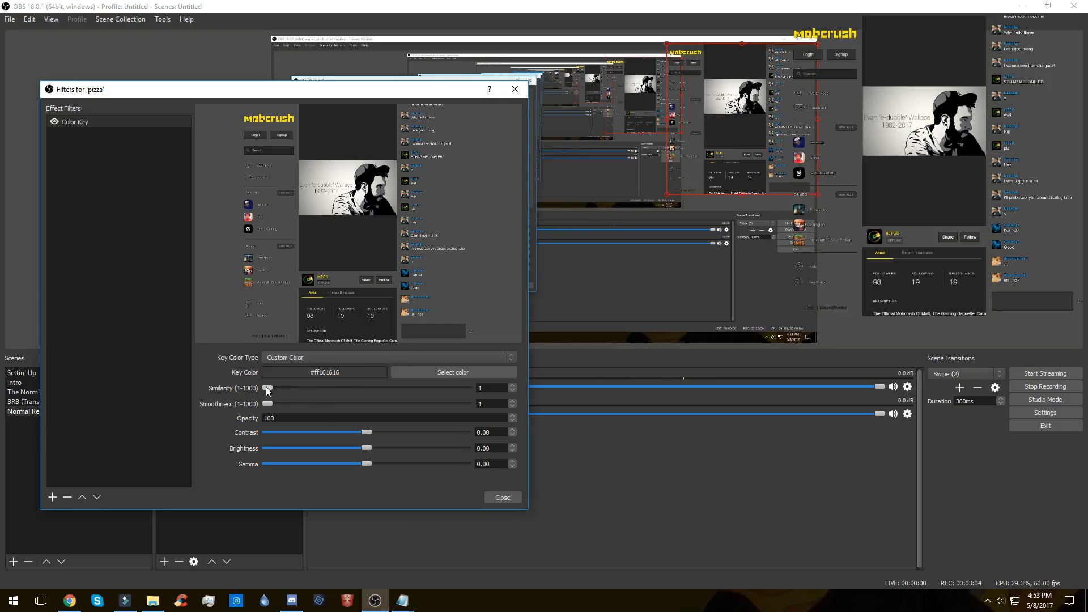
pyautogui.moveTo(269, 405); pyautogui.dragTo(189, 400)
# Step: Add a Crop/Pad effect filter with its default name to the pizza source
pyautogui.click(50, 498)
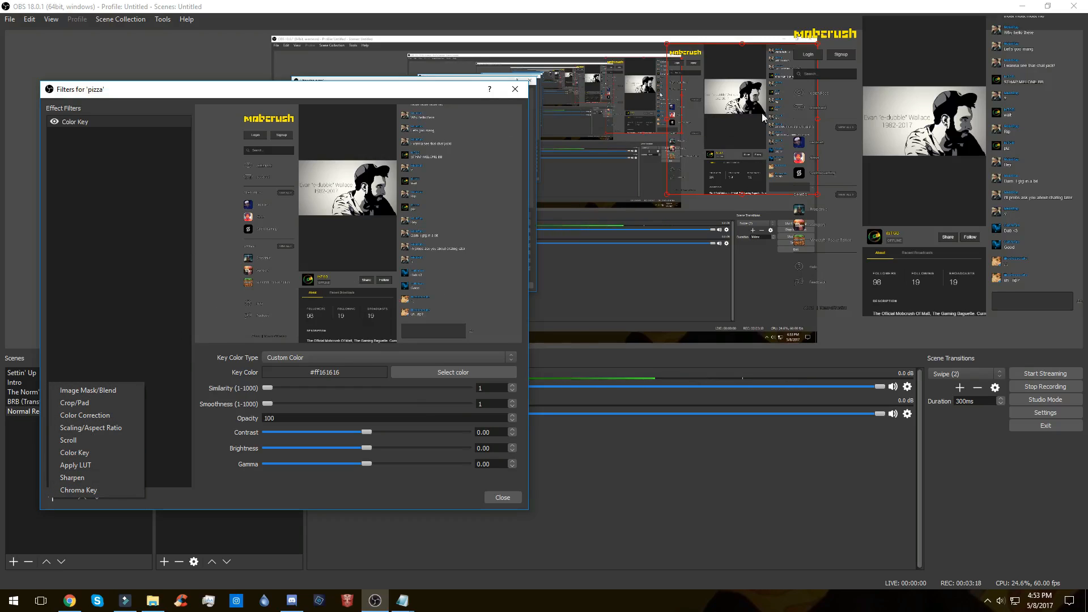
pyautogui.click(113, 403)
pyautogui.click(242, 318)
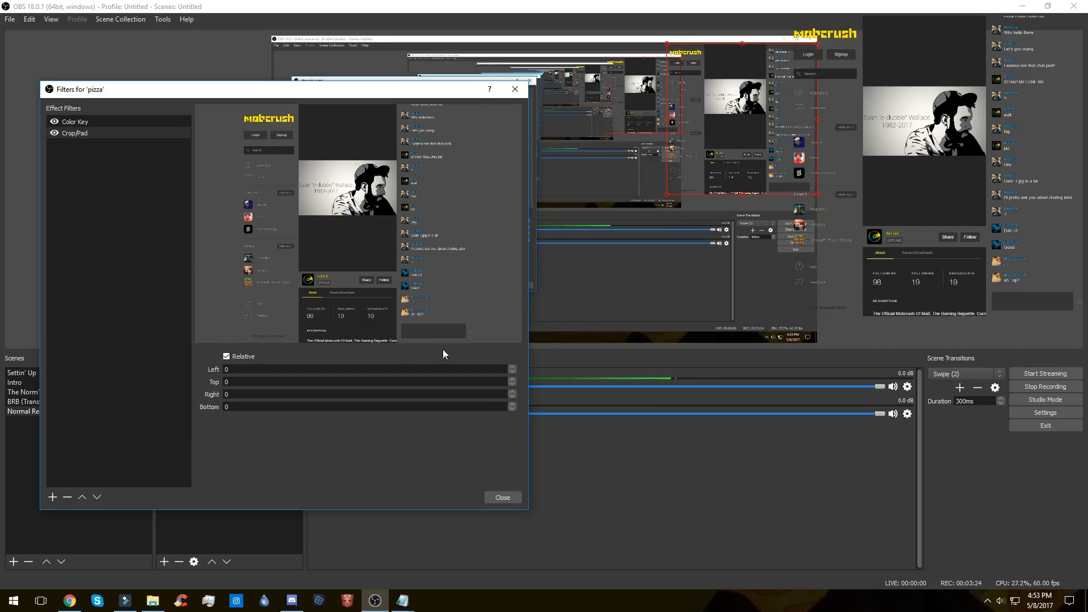
# Step: Set the Crop/Pad filter's left crop to 661 to cut away everything beside the chat column
pyautogui.doubleClick(251, 369)
pyautogui.write('100')
pyautogui.press('BackSpace')
pyautogui.press('BackSpace')
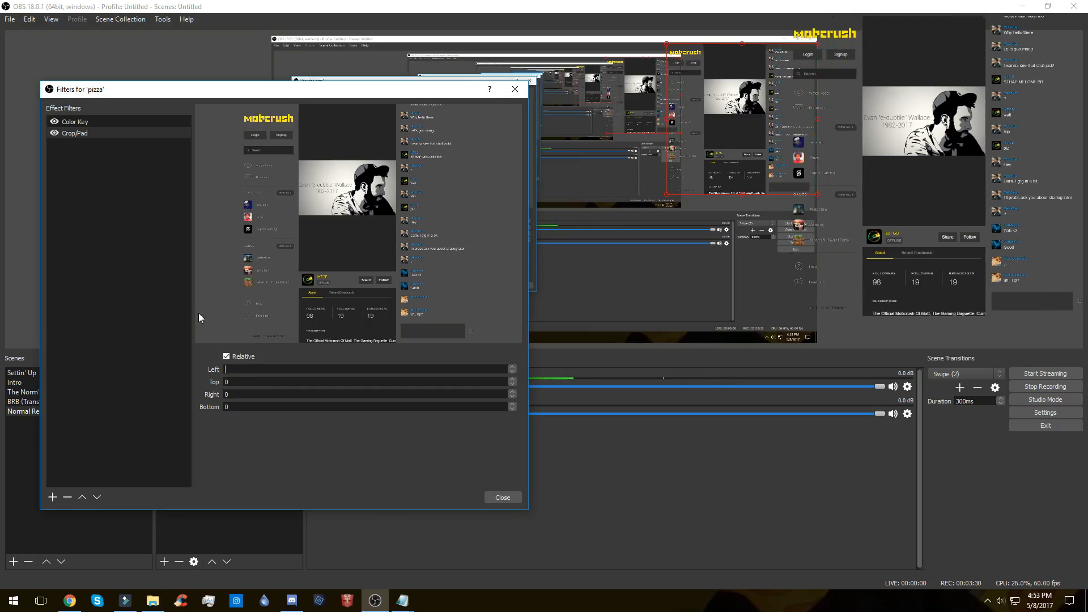
pyautogui.write('66')
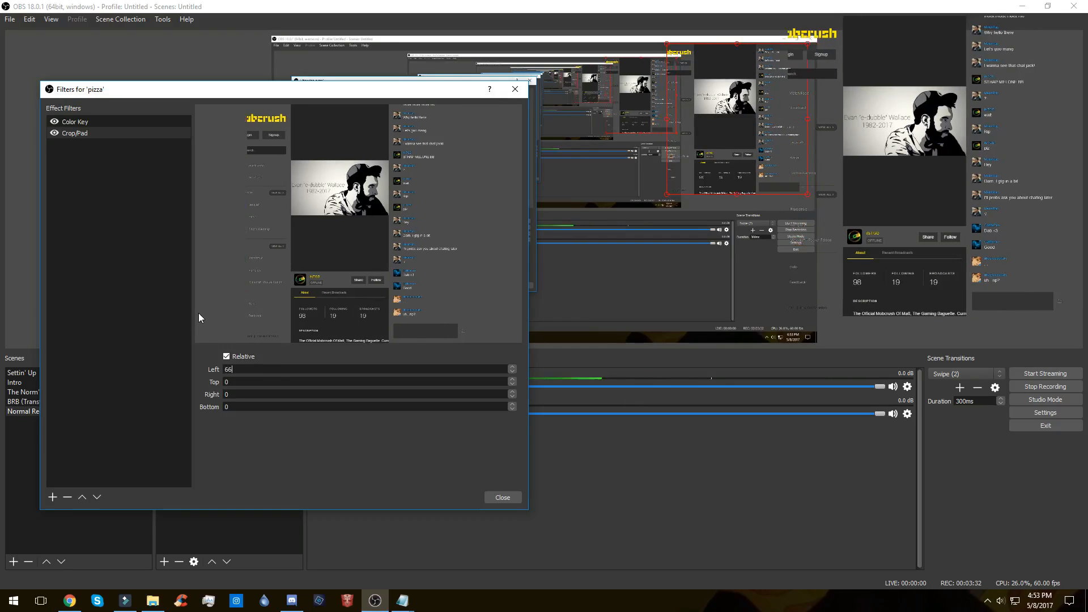
pyautogui.write('1')
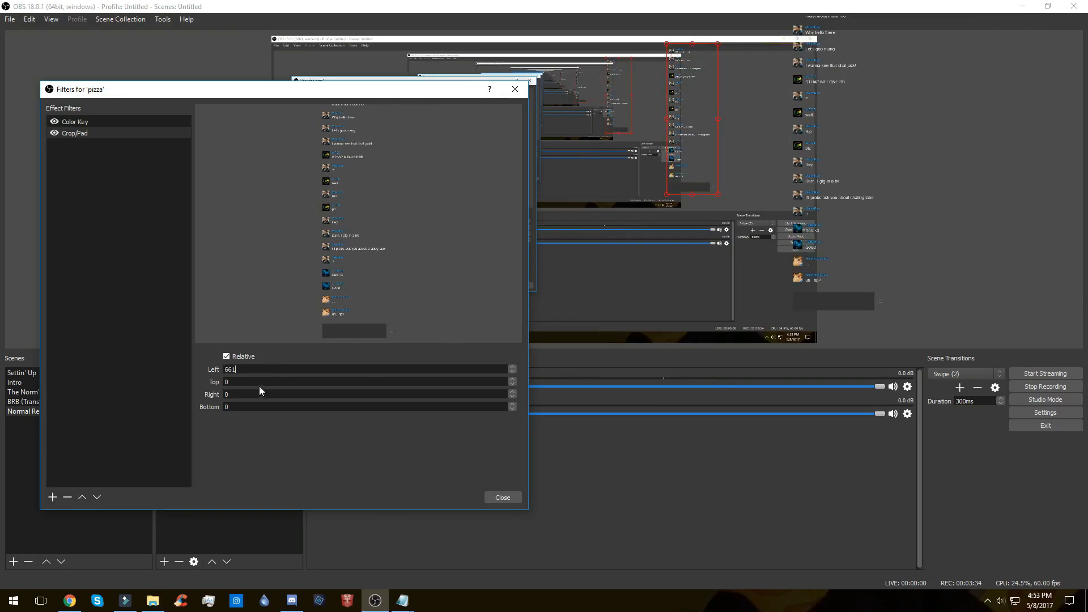
# Step: Set the Crop/Pad filter's bottom crop to 81 to cut off the message box below the chat
pyautogui.press('BackSpace')
pyautogui.write('61')
pyautogui.press('BackSpace')
pyautogui.press('BackSpace')
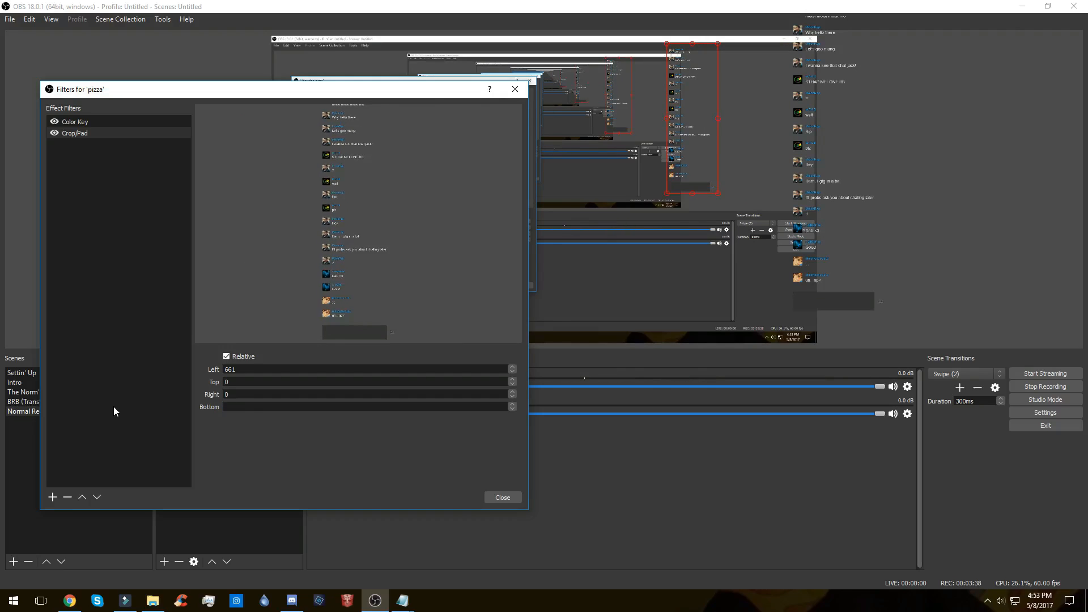
pyautogui.write('89')
pyautogui.press('BackSpace')
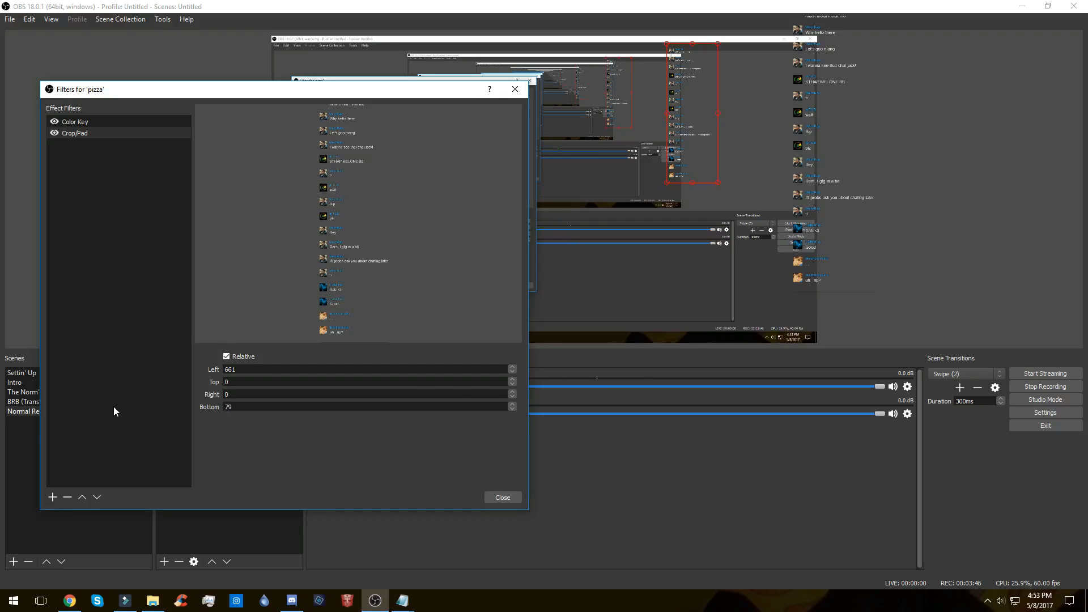
pyautogui.write('81')
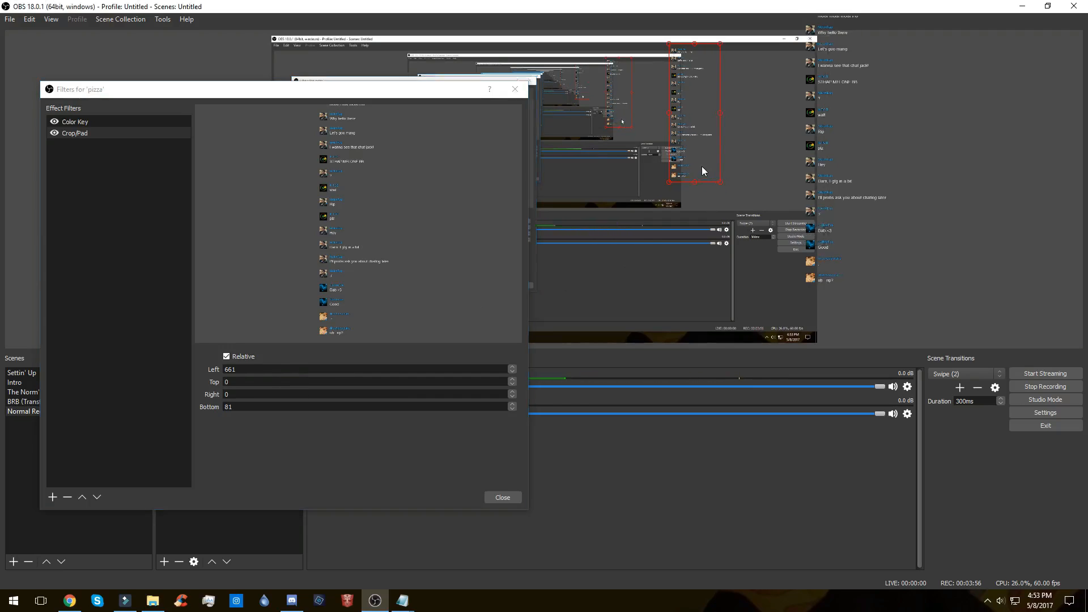
# Step: Place the pizza chat source in the canvas's lower-right corner, scale it up to about two thirds of the canvas height, and close its filters
pyautogui.moveTo(701, 166); pyautogui.dragTo(756, 239)
pyautogui.moveTo(748, 164); pyautogui.dragTo(783, 253)
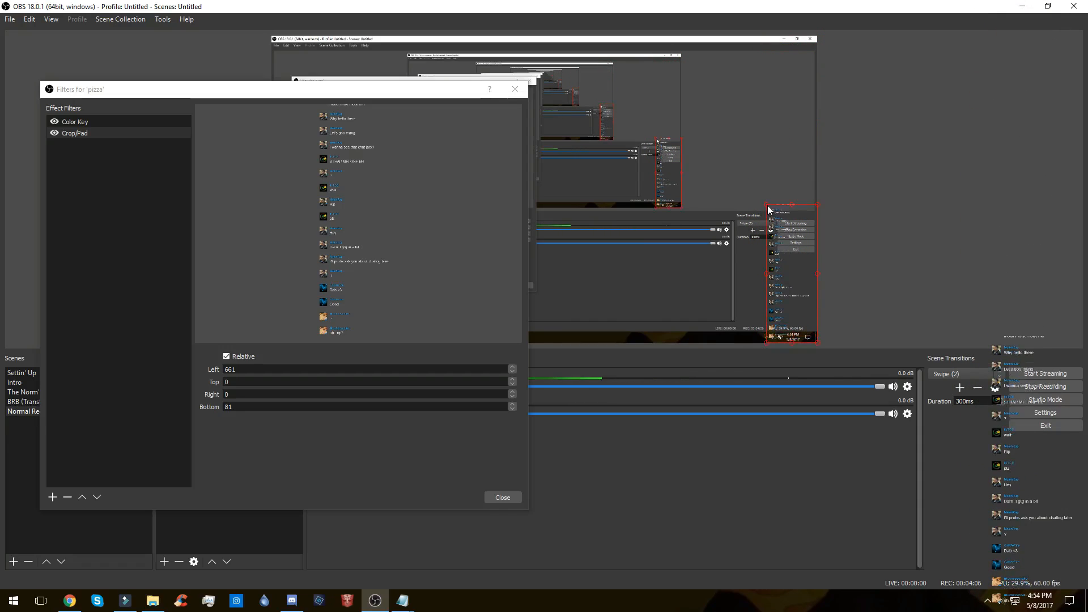
pyautogui.moveTo(766, 205); pyautogui.dragTo(702, 156)
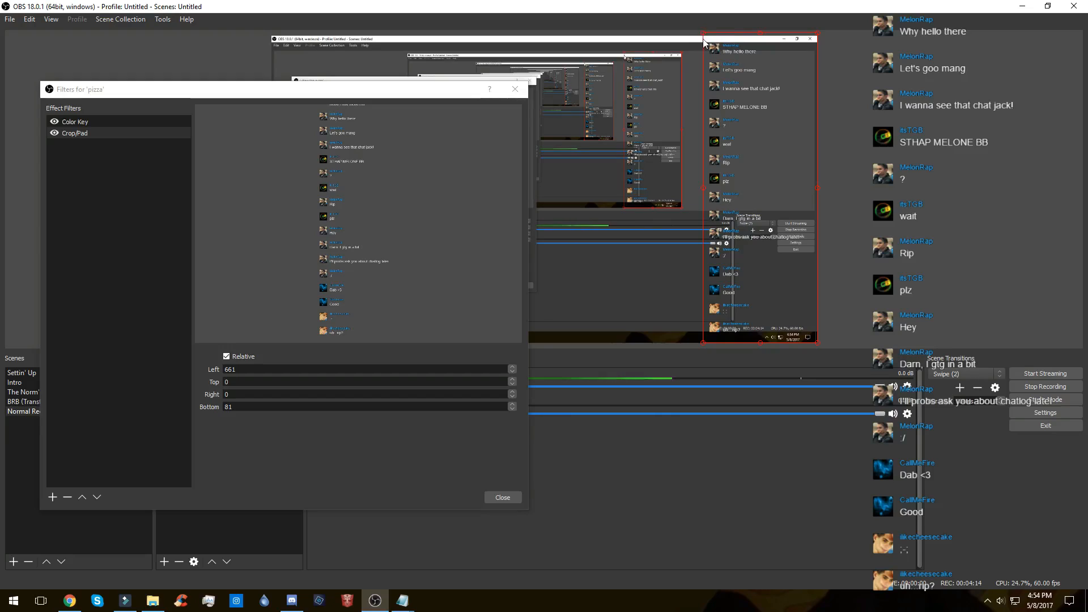
pyautogui.moveTo(706, 35); pyautogui.dragTo(711, 55)
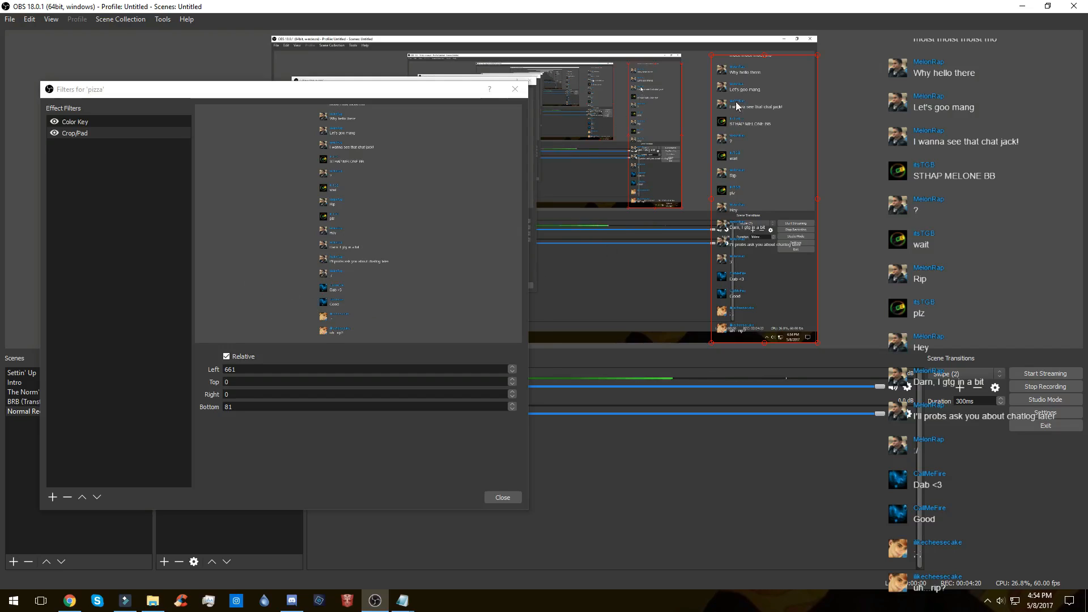
pyautogui.moveTo(712, 55); pyautogui.dragTo(736, 134)
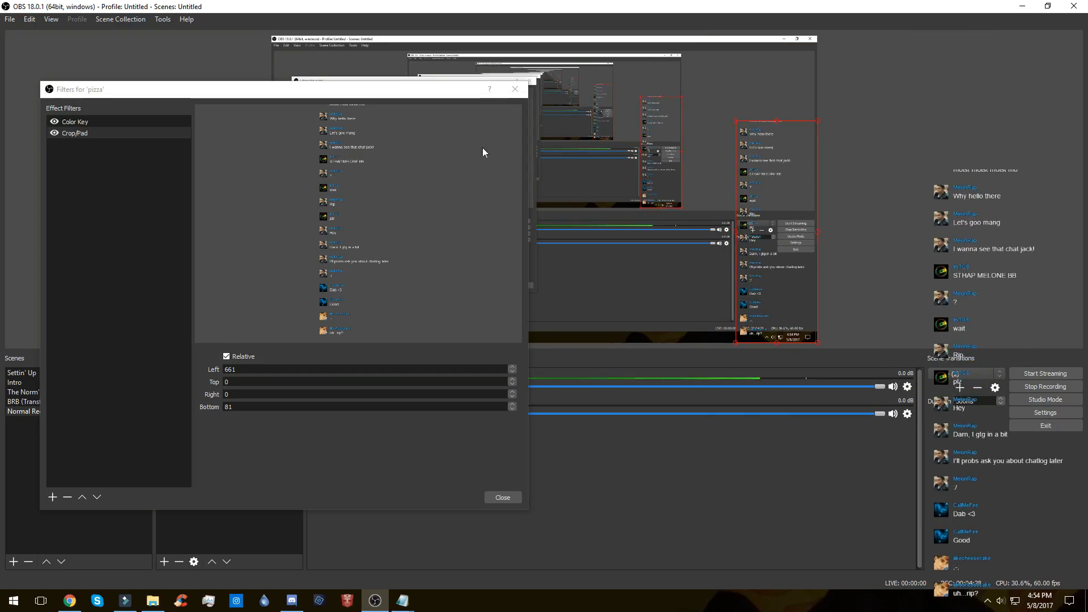
pyautogui.click(514, 89)
pyautogui.rightClick(934, 203)
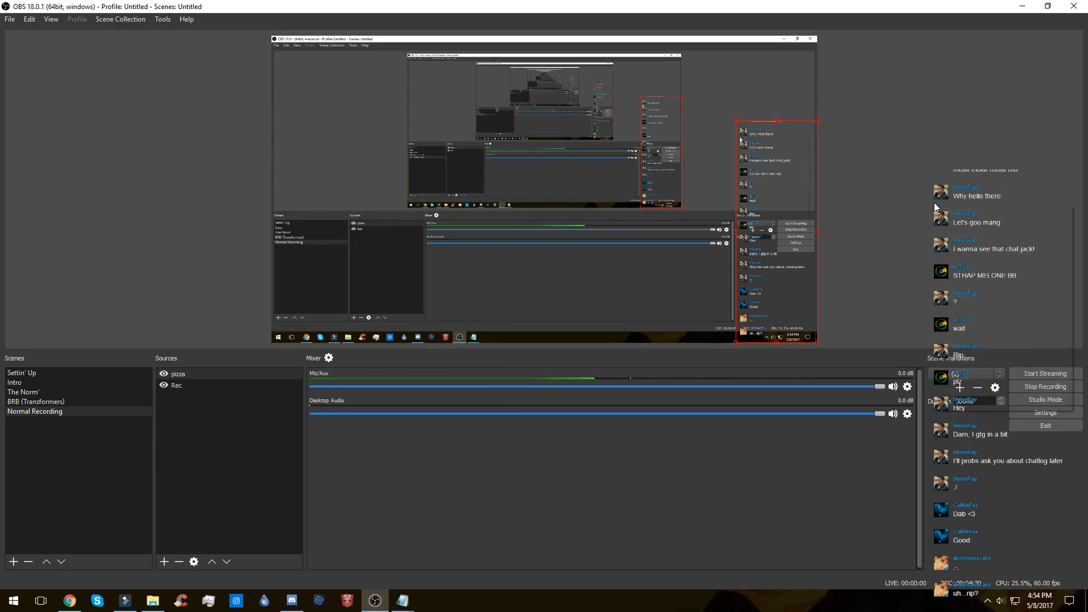
pyautogui.click(919, 297)
pyautogui.rightClick(920, 300)
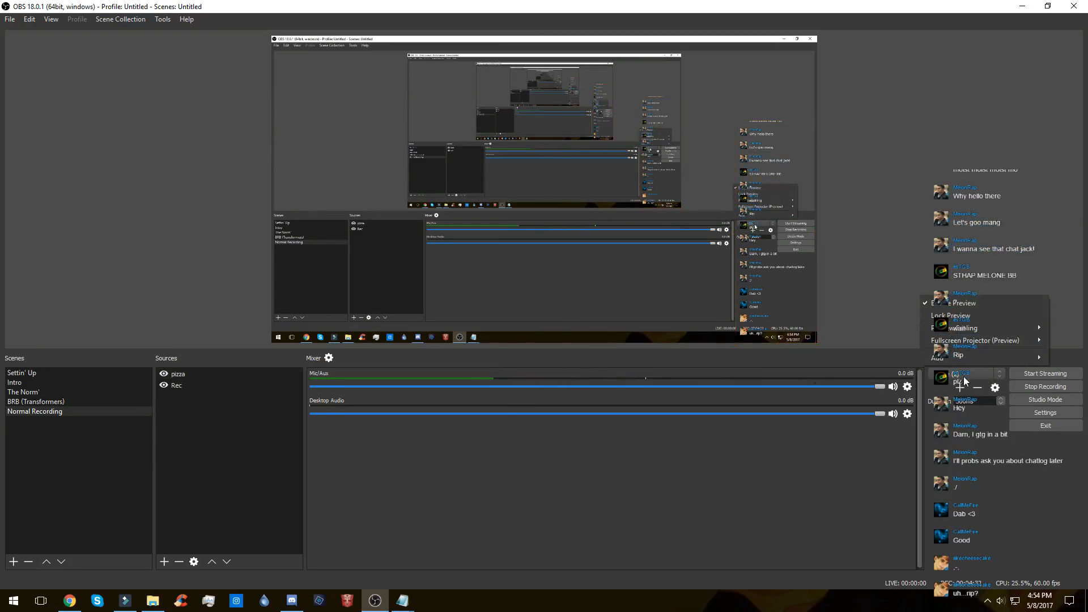
pyautogui.moveTo(930, 340)
pyautogui.click(849, 342)
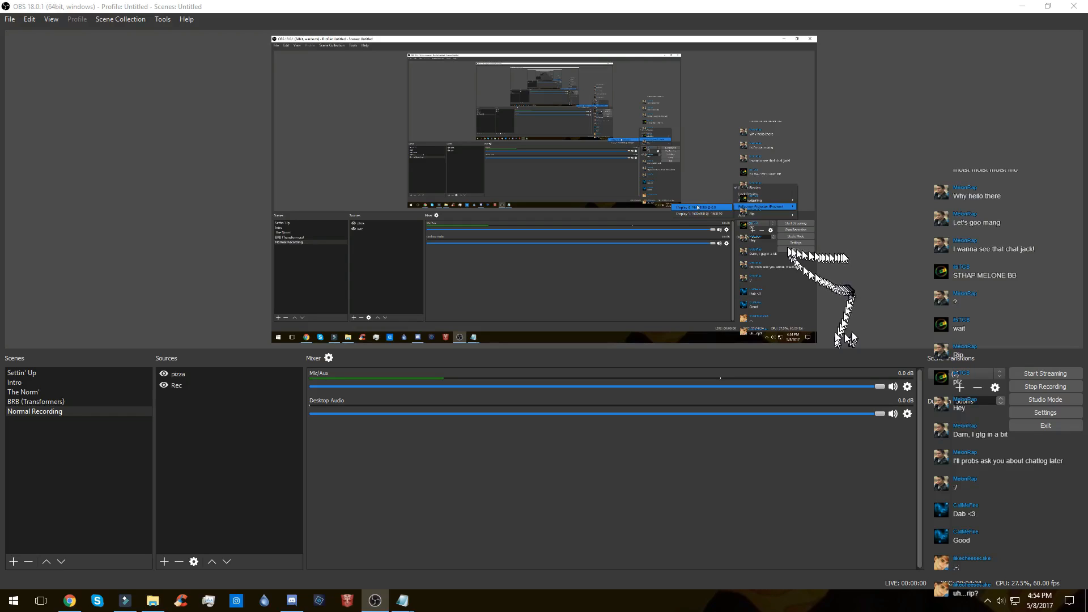
pyautogui.rightClick(851, 238)
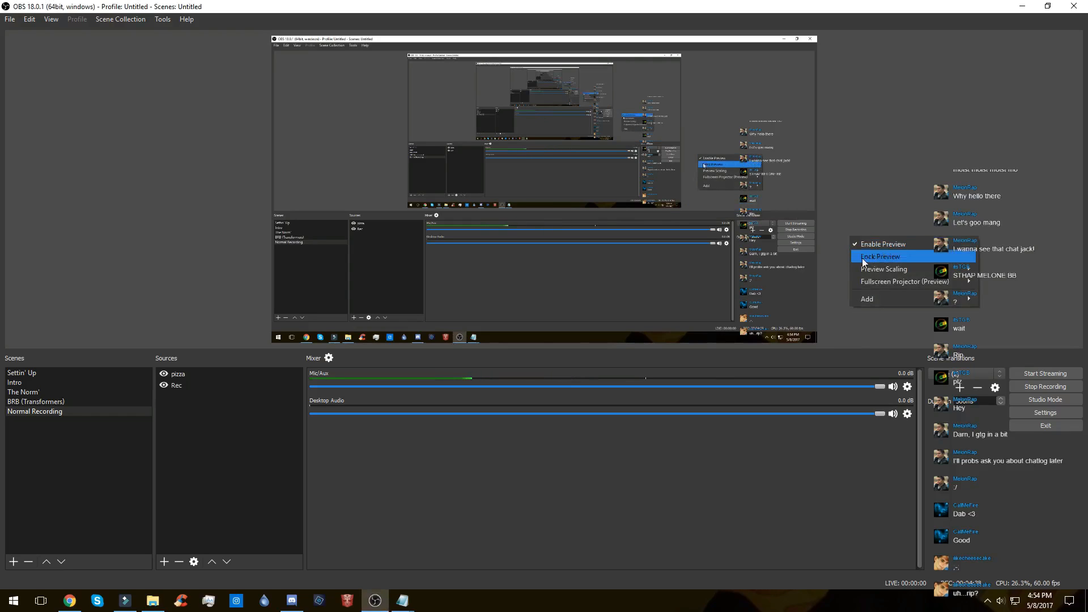
pyautogui.moveTo(872, 289)
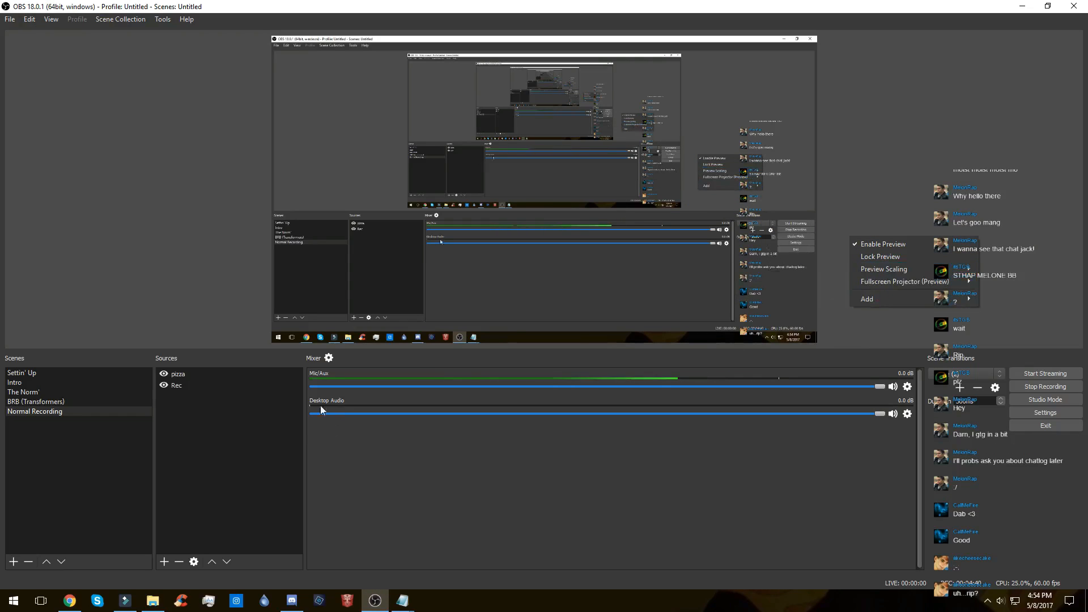
# Step: Set the pizza browser source's height to 1400 in its properties
pyautogui.click(176, 376)
pyautogui.rightClick(175, 378)
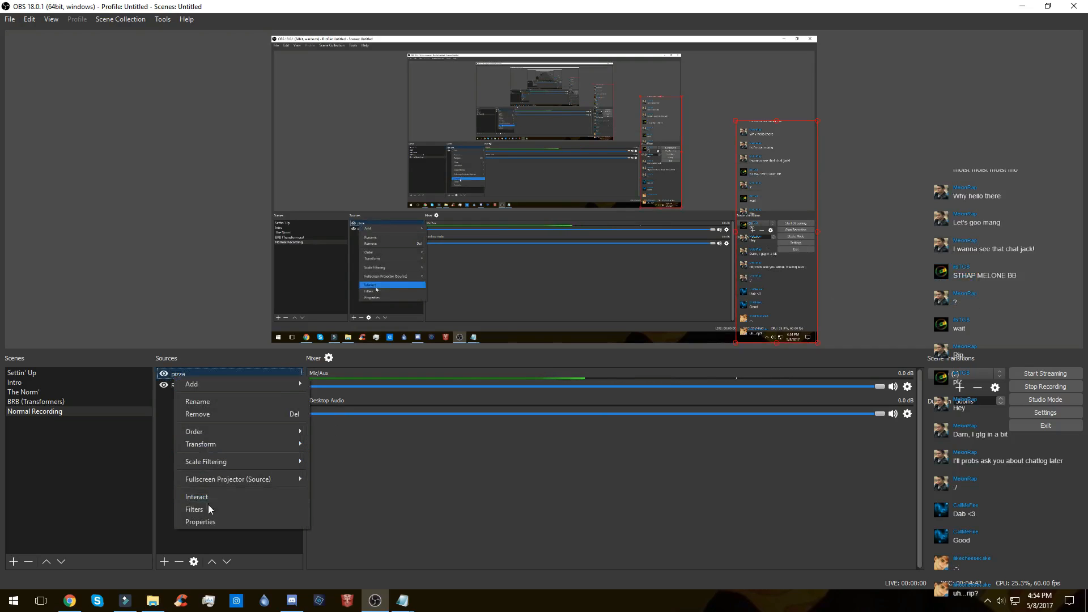
pyautogui.click(199, 525)
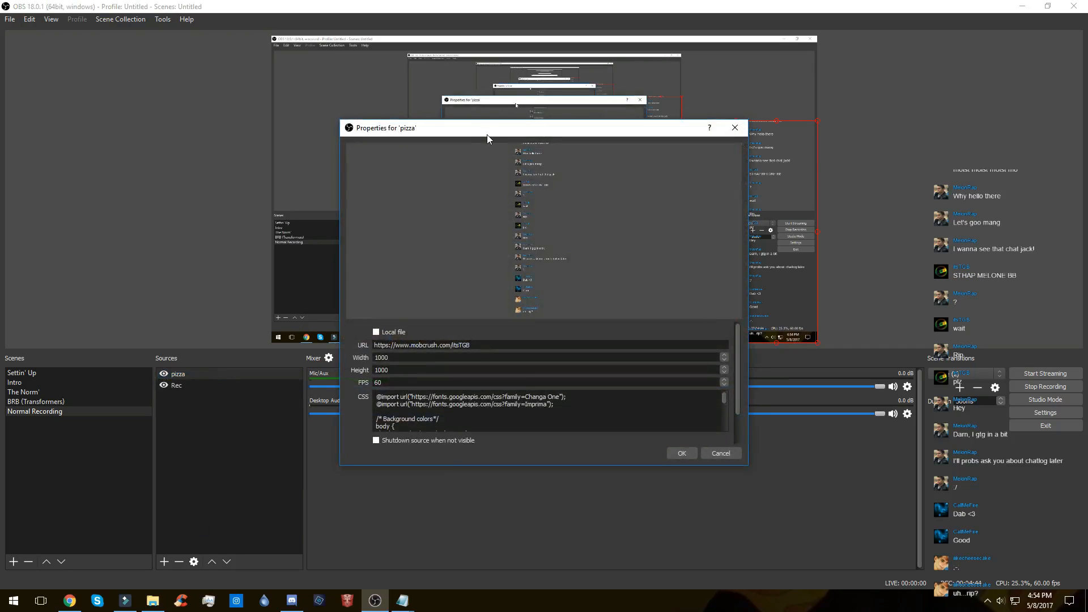
pyautogui.moveTo(487, 135); pyautogui.dragTo(212, 180)
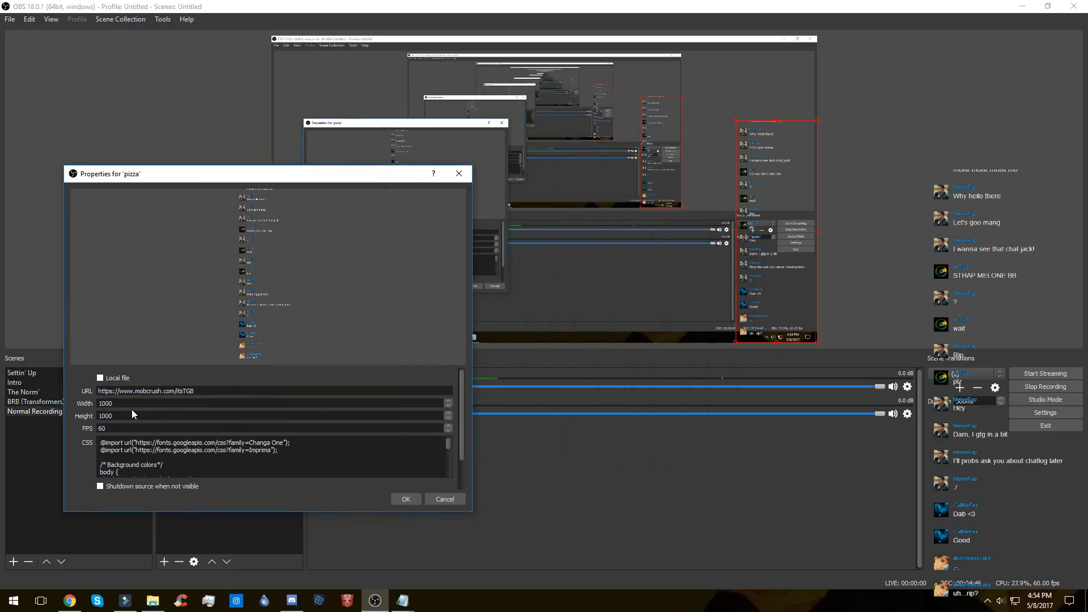
pyautogui.doubleClick(109, 416)
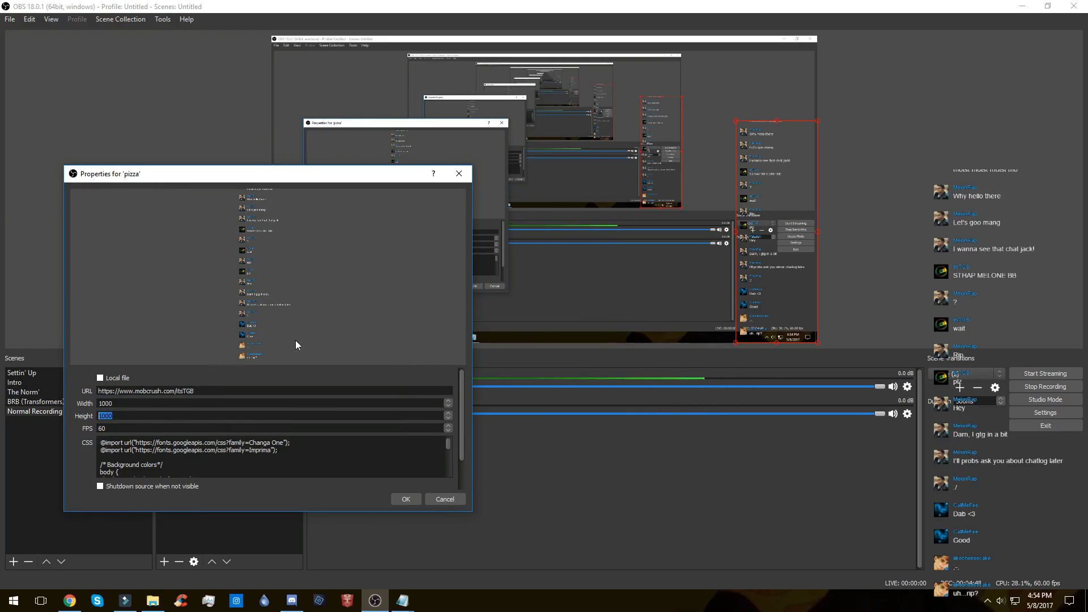
pyautogui.press('BackSpace')
pyautogui.write('14')
pyautogui.press('Return')
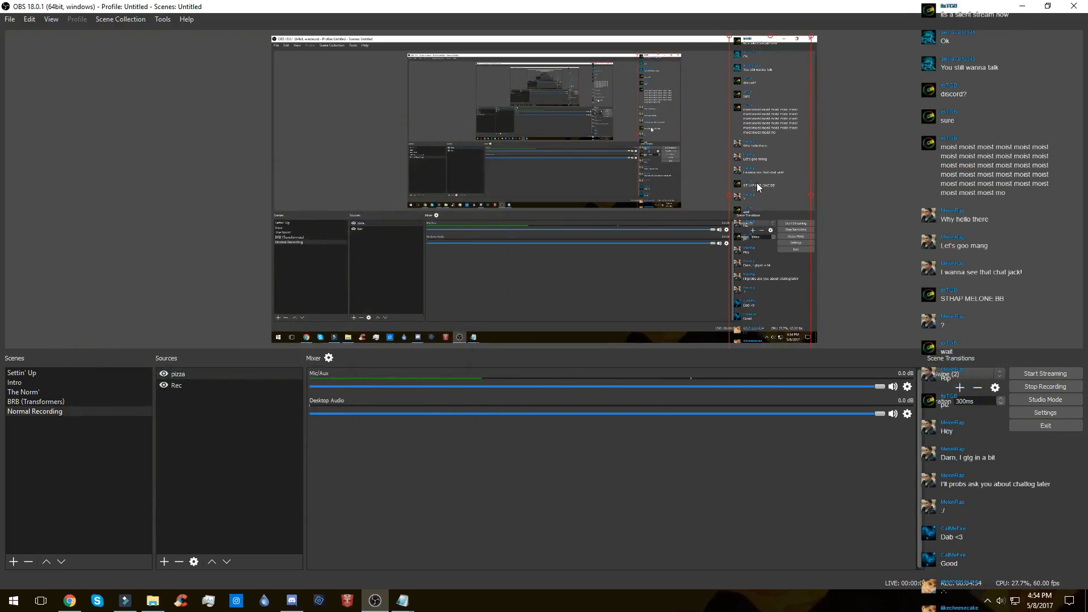
# Step: Reduce the pizza browser source's height in its properties so the whole chat column fits inside the canvas
pyautogui.rightClick(187, 374)
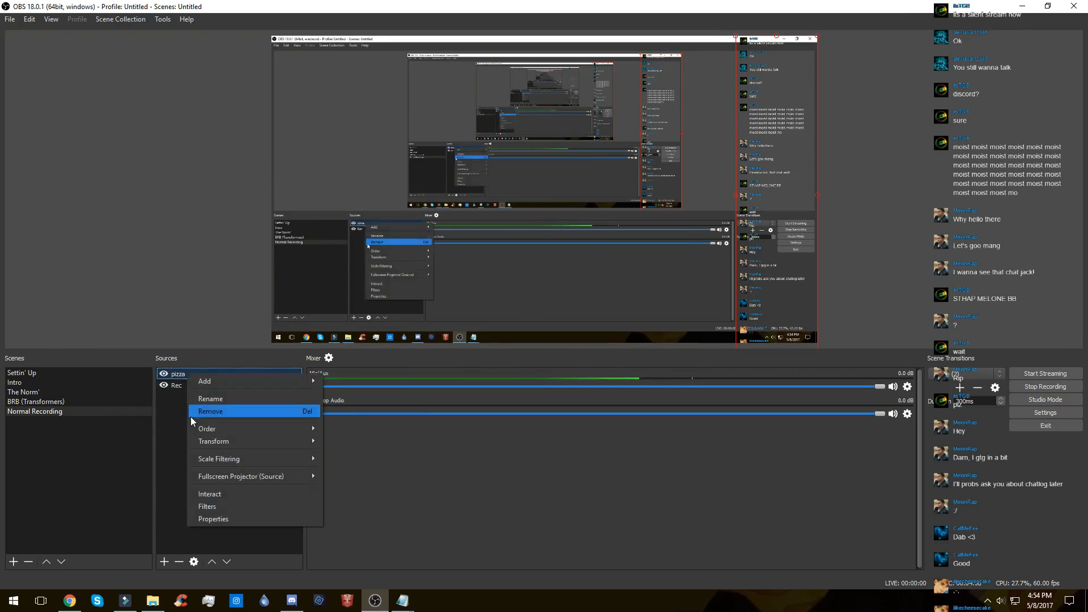
pyautogui.click(214, 517)
pyautogui.moveTo(457, 128); pyautogui.dragTo(224, 123)
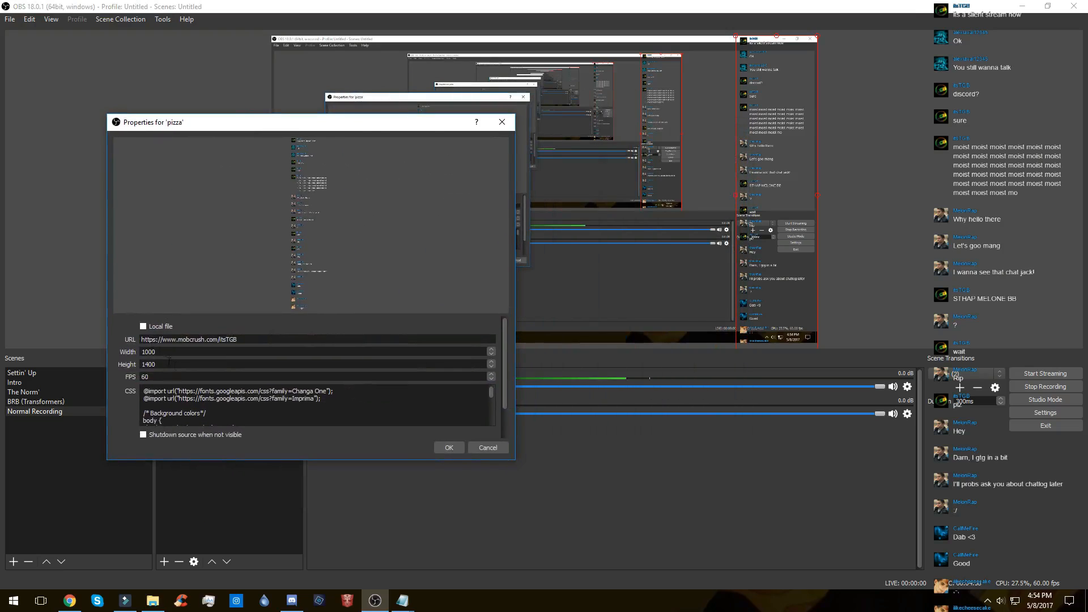
pyautogui.write('125')
pyautogui.press('Return')
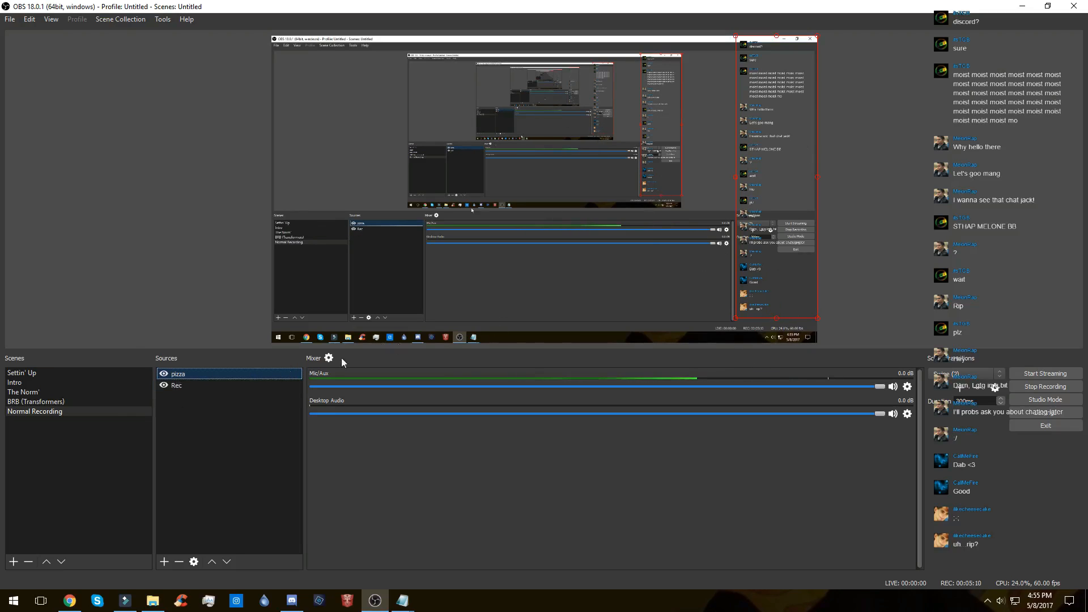
# Step: Remove the pizza source from the Normal Recording scene and confirm the removal
pyautogui.rightClick(196, 375)
pyautogui.click(238, 418)
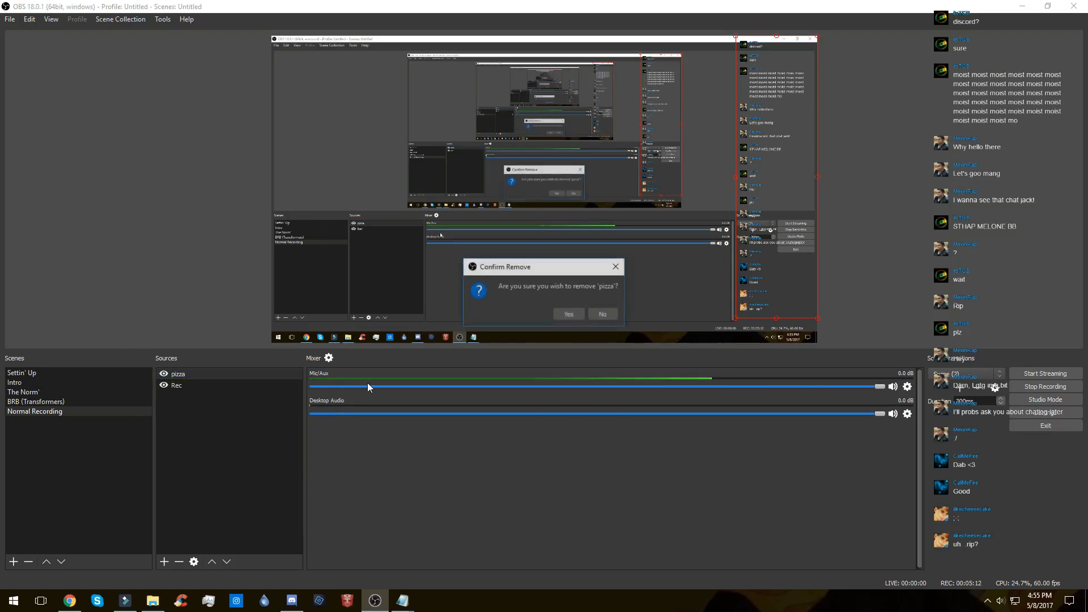
pyautogui.click(562, 315)
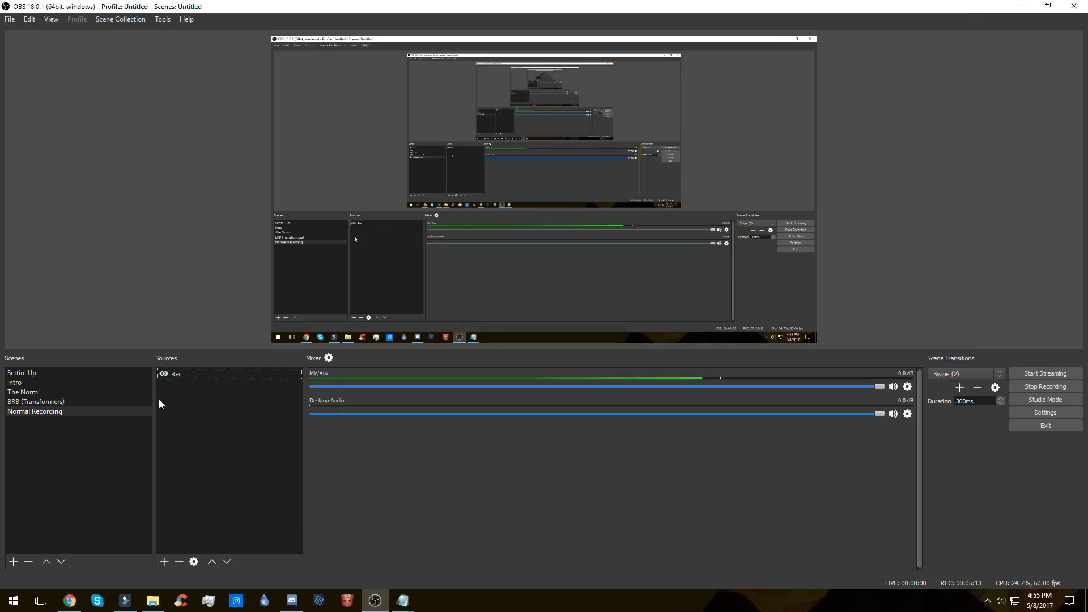
# Step: Switch to the scene named The Norm' and stop the recording
pyautogui.click(68, 391)
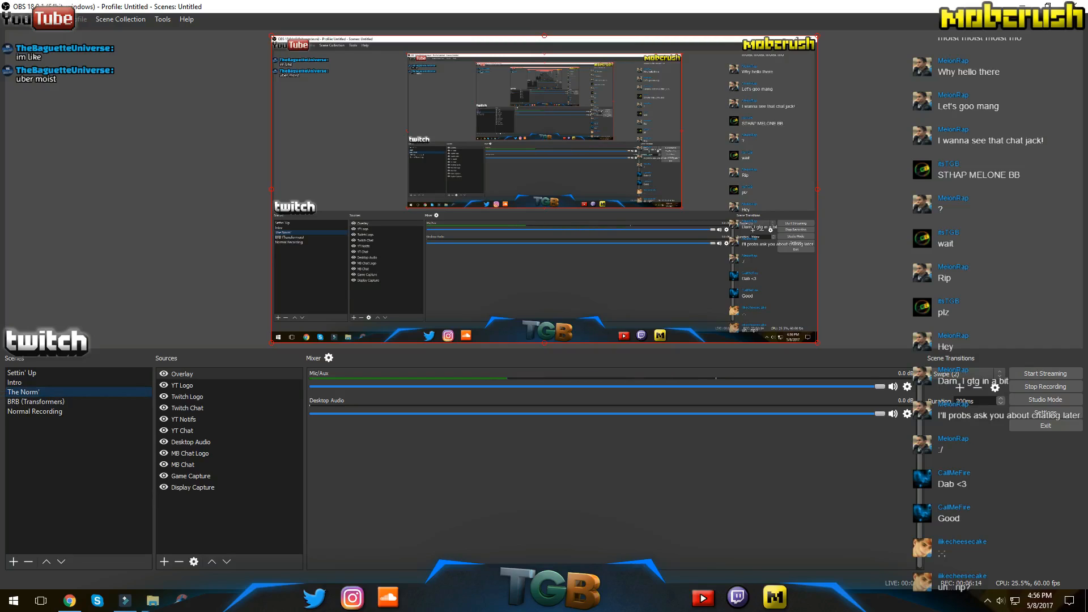
pyautogui.click(1049, 386)
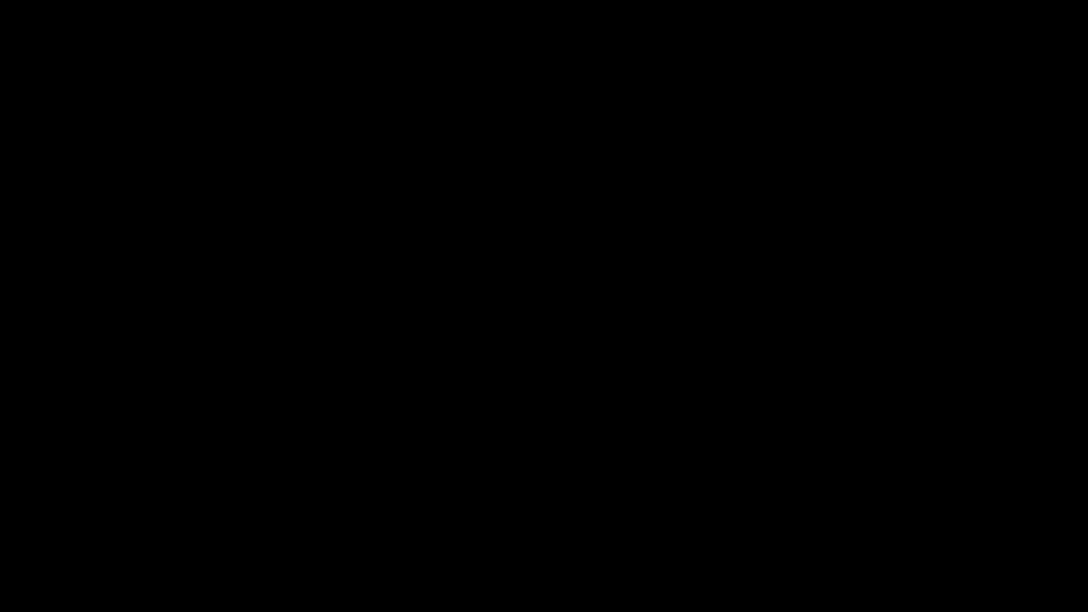